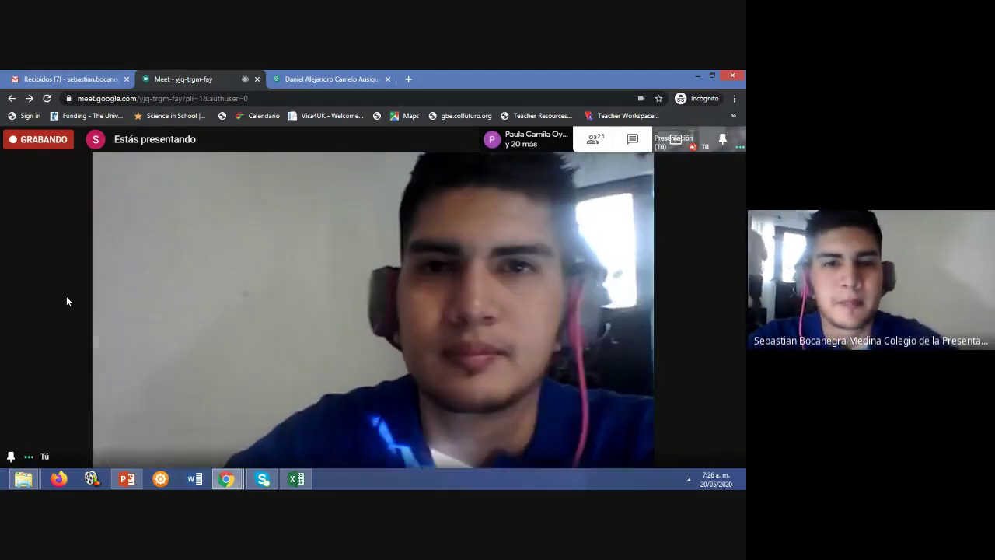
Switch to the Cajas y bigotes workbook in Excel and enter the headers Valores in L4 and Ancho in M4.
{"action": "mouse_move", "coordinate": [171, 334]}
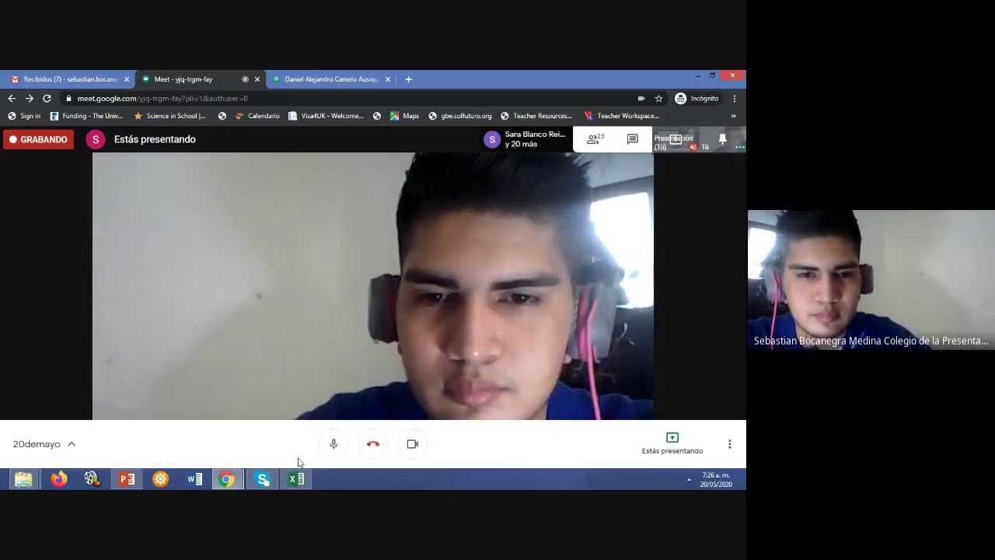
{"action": "key", "text": "alt+Tab"}
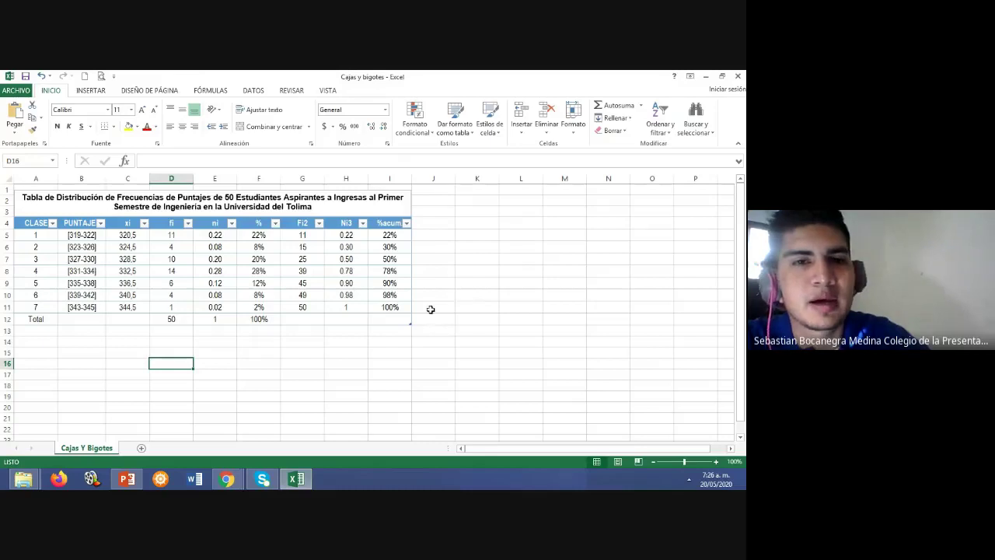
{"action": "left_click", "coordinate": [429, 309]}
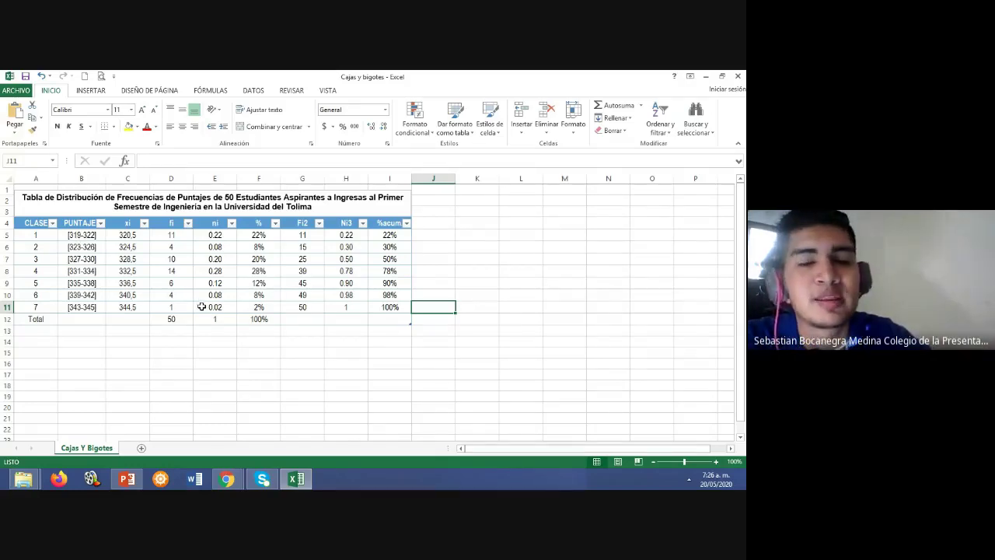
{"action": "double_click", "coordinate": [469, 223]}
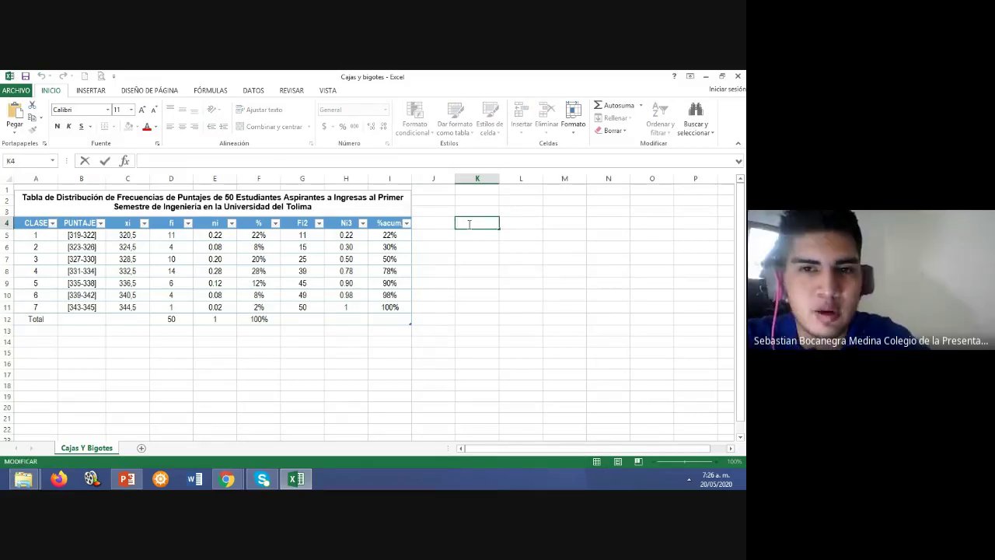
{"action": "left_click", "coordinate": [526, 224]}
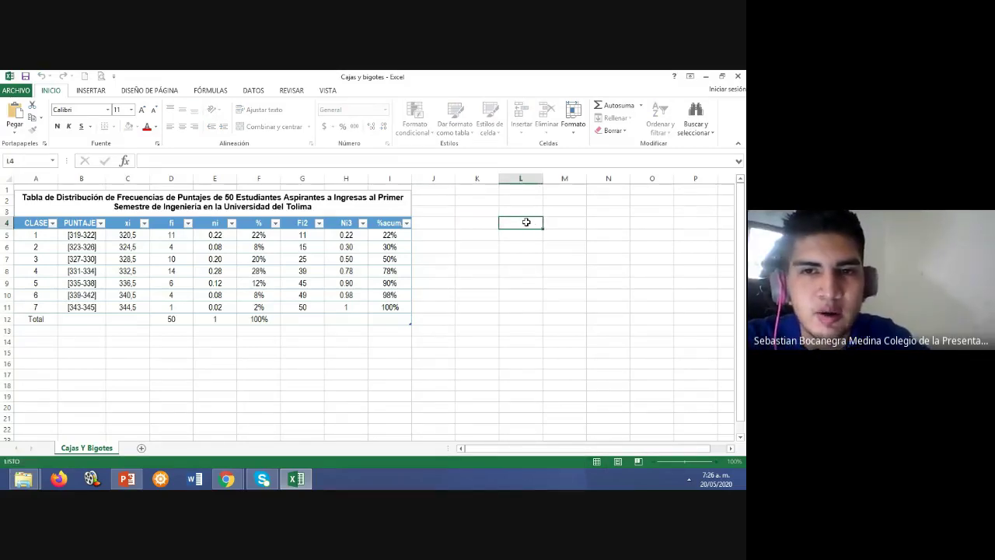
{"action": "type", "text": "Valores"}
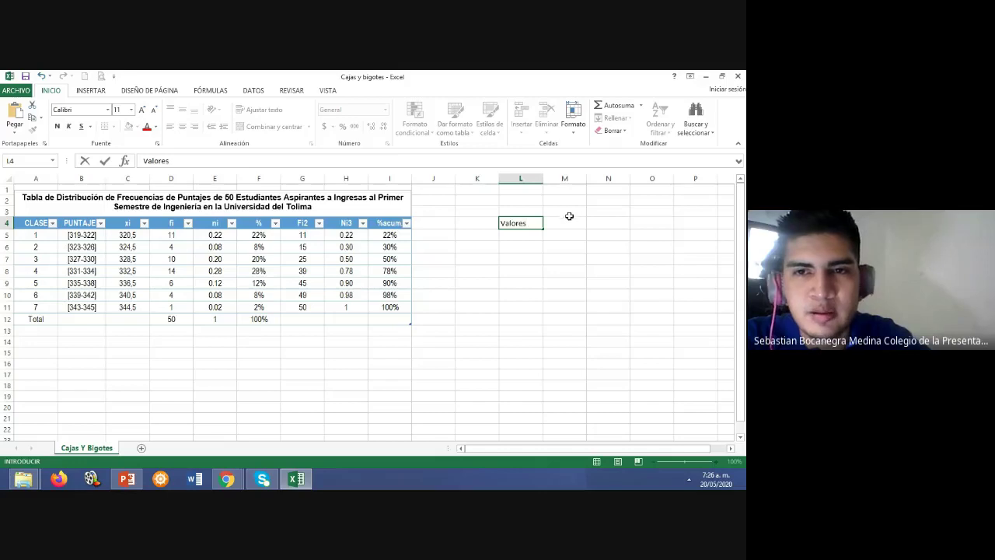
{"action": "left_click", "coordinate": [560, 224]}
{"action": "type", "text": "Ancho"}
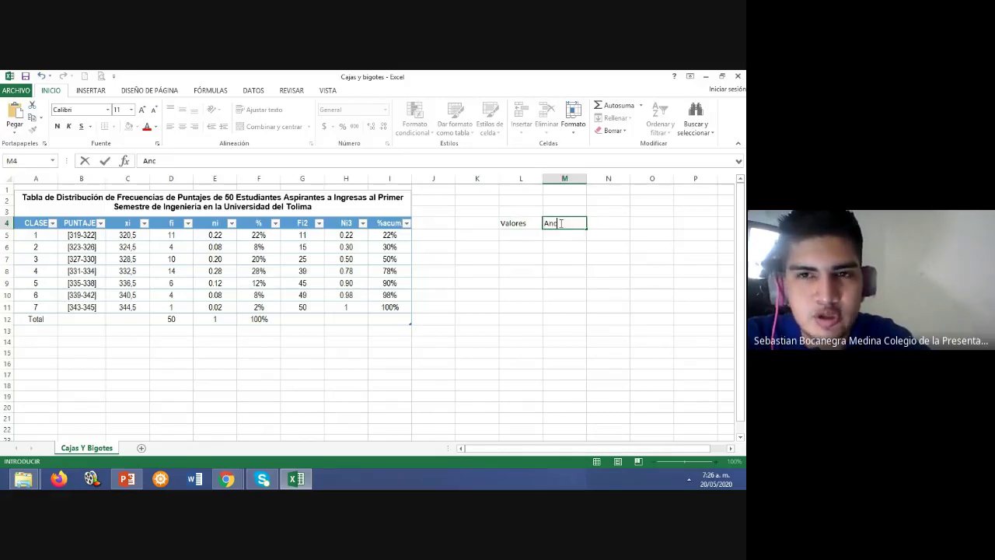
Enter the row labels Minimo, Q1, Q2, Q3 and Máximo in cells K5 to K9.
{"action": "left_click", "coordinate": [479, 234]}
{"action": "type", "text": "Minimo"}
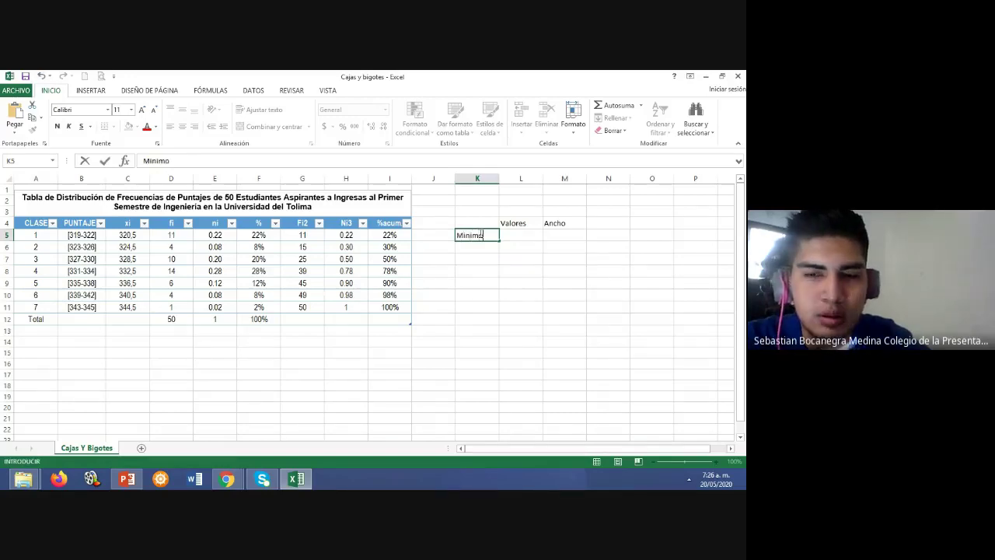
{"action": "key", "text": "ctrl+Return"}
{"action": "key", "text": "Return"}
{"action": "type", "text": "Q1"}
{"action": "key", "text": "Return"}
{"action": "type", "text": "Q2"}
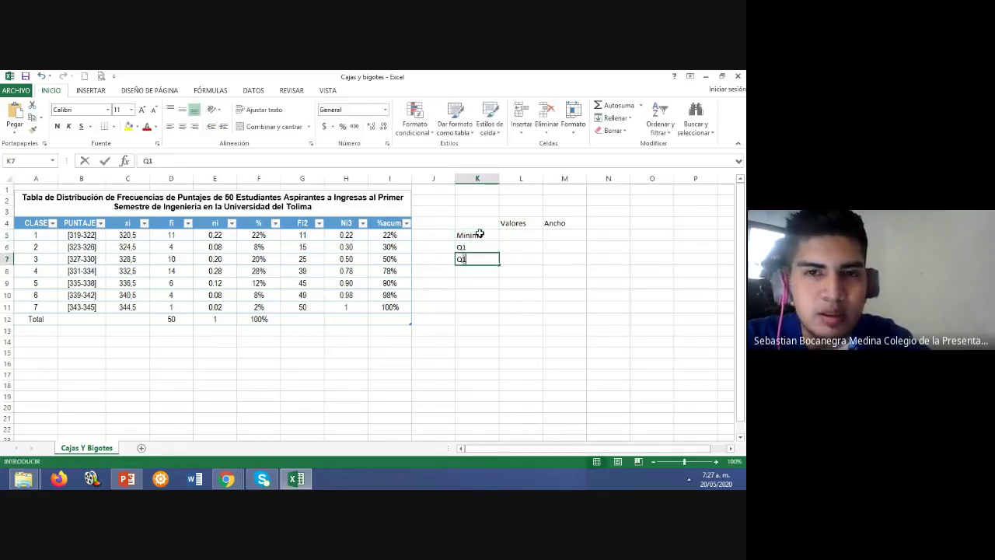
{"action": "key", "text": "Return"}
{"action": "type", "text": "Q3"}
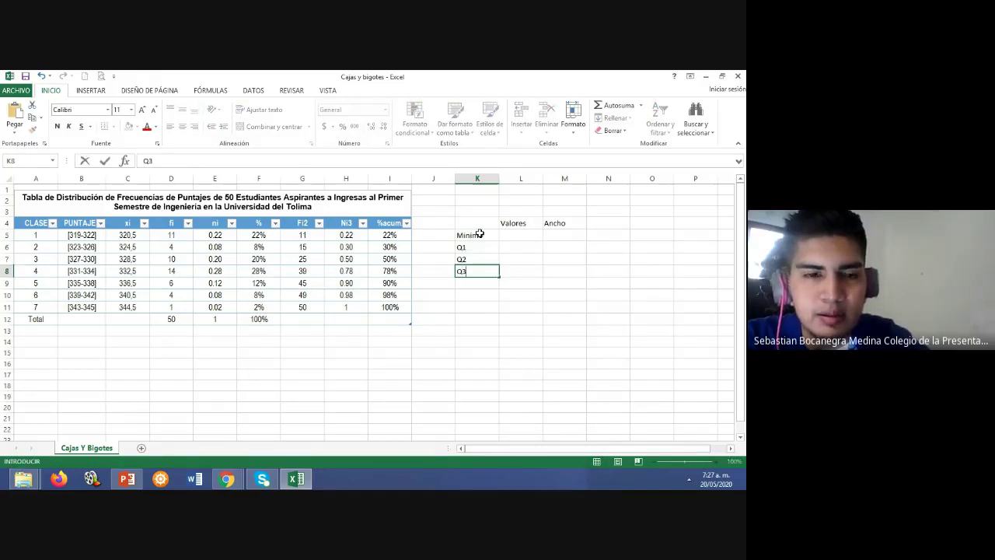
{"action": "key", "text": "Return"}
{"action": "type", "text": "Máximo"}
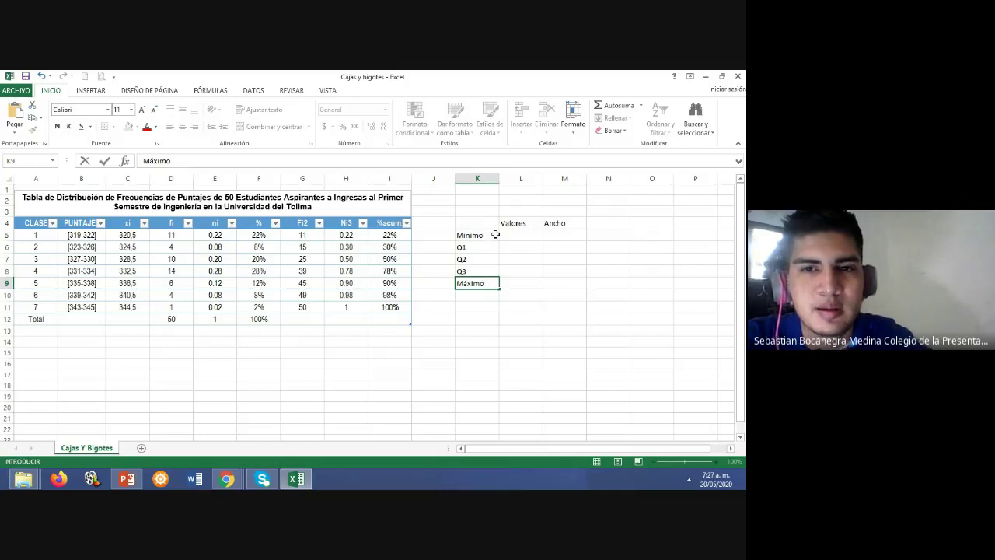
Fill in the Valores column with 319 for Minimo and 345 for Máximo.
{"action": "left_click", "coordinate": [512, 235]}
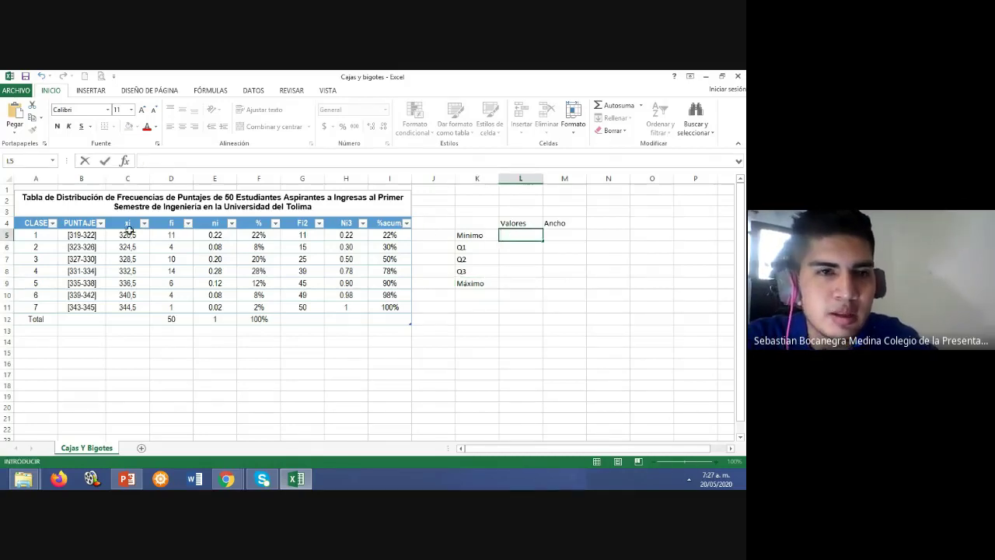
{"action": "type", "text": "319"}
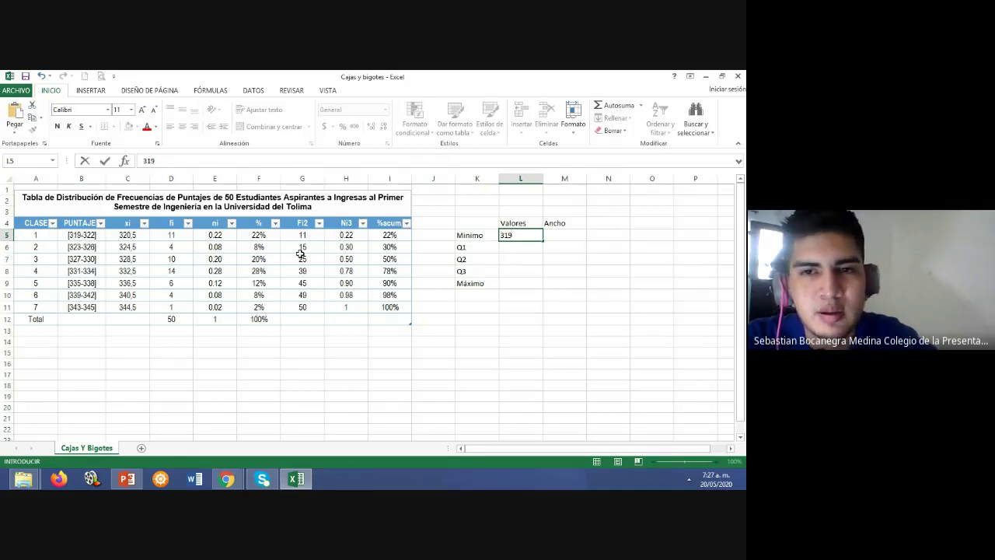
{"action": "left_click", "coordinate": [511, 283]}
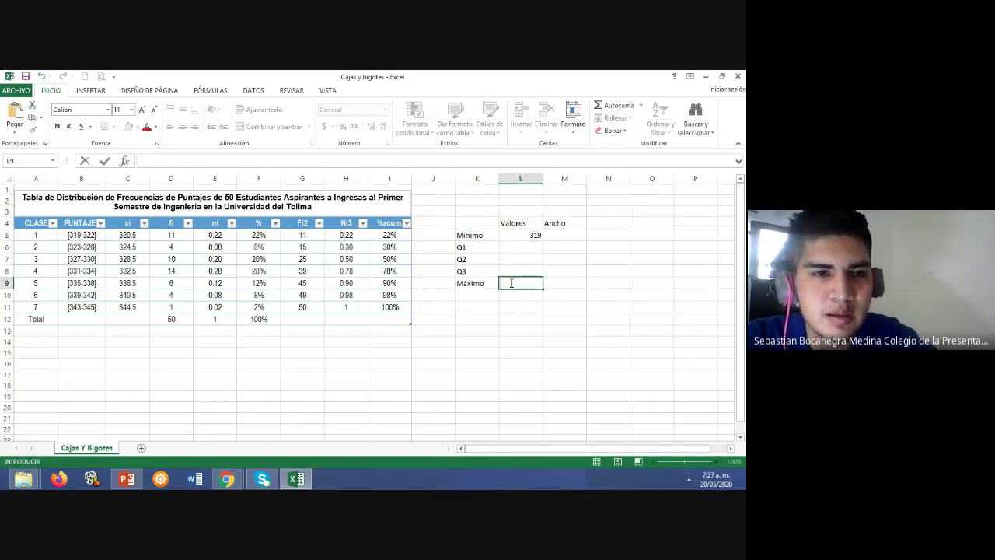
{"action": "type", "text": "345"}
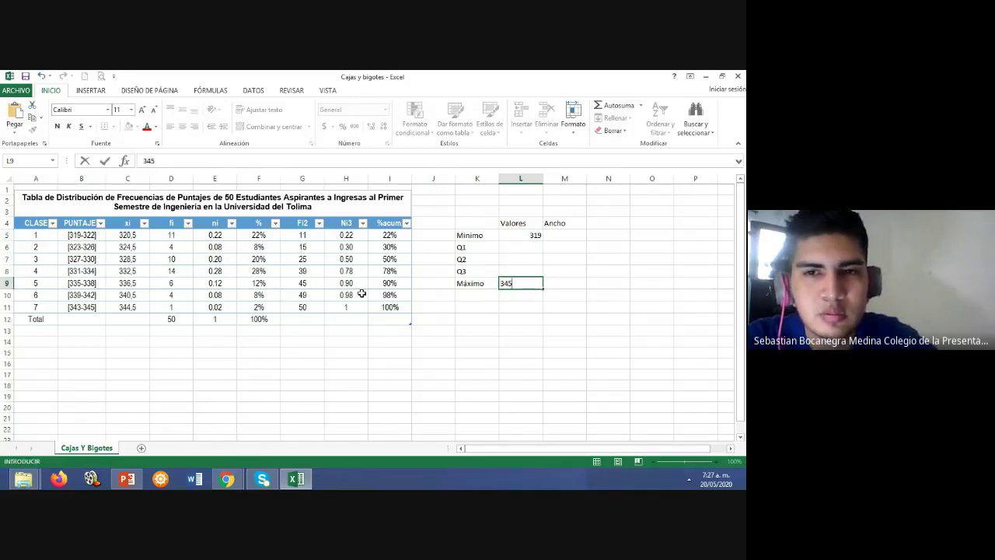
Look up the first quartile result on slide 8 of the Medidas de Posicion presentation and enter 324,5 as the Q1 value in L6.
{"action": "left_click", "coordinate": [513, 247]}
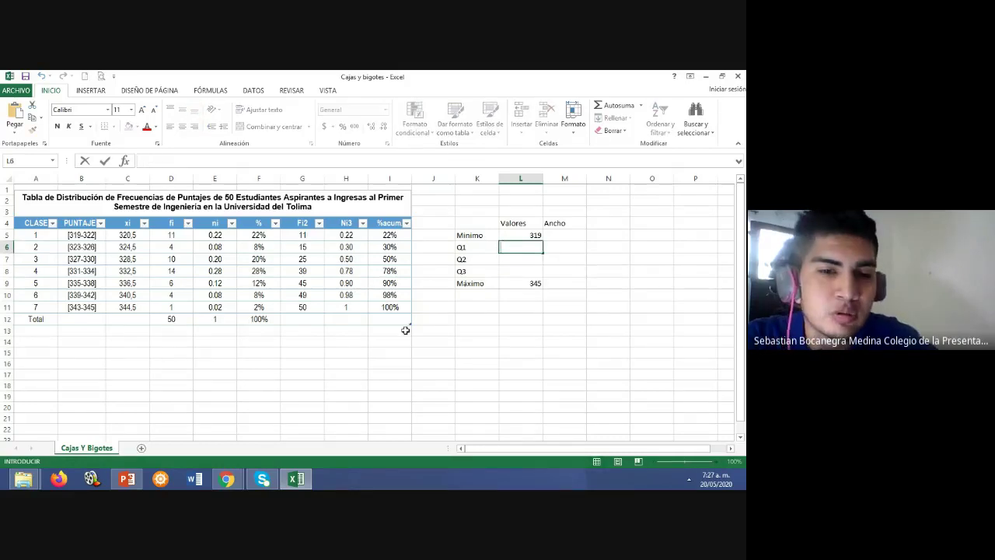
{"action": "mouse_move", "coordinate": [127, 479]}
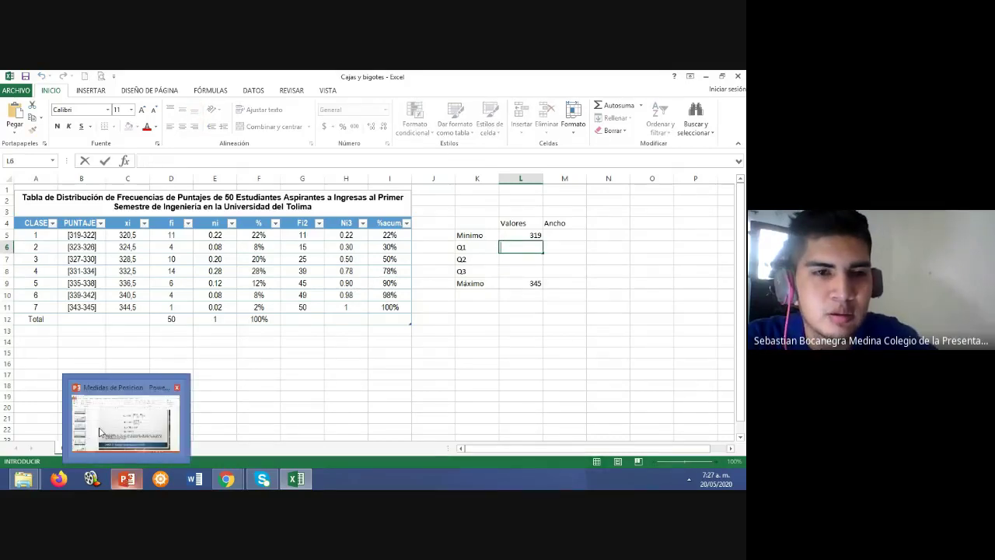
{"action": "left_click", "coordinate": [124, 416]}
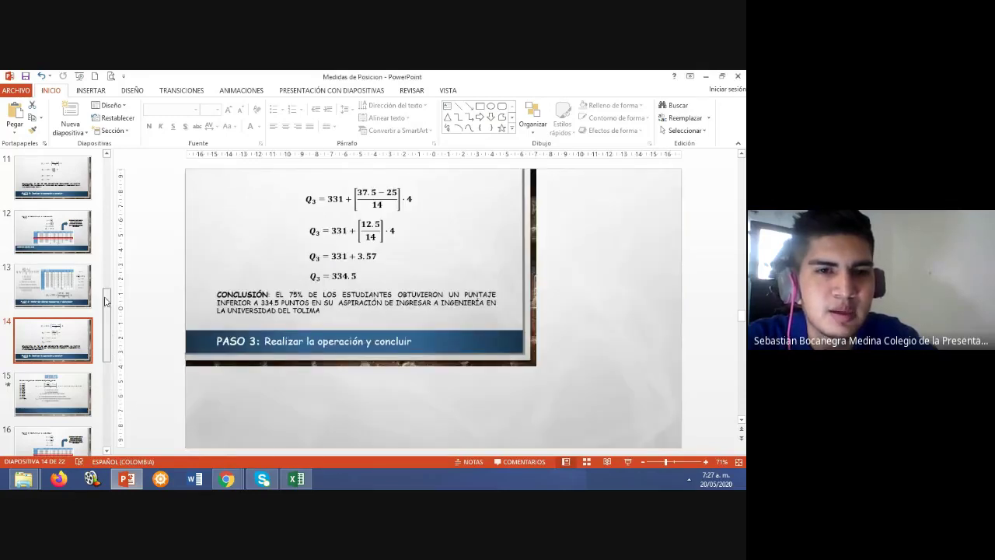
{"action": "scroll", "coordinate": [106, 302], "scroll_direction": "up", "scroll_amount": 5}
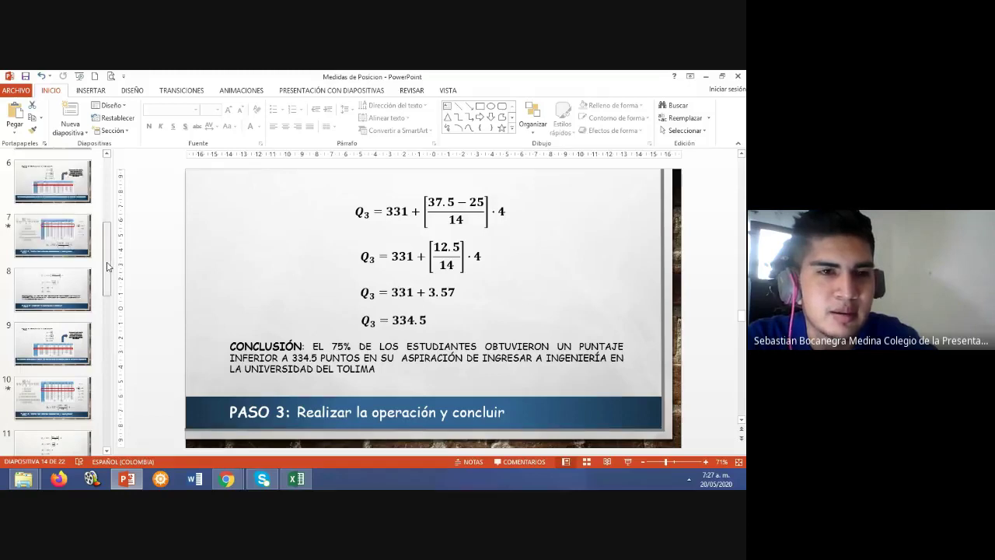
{"action": "left_click_drag", "start_coordinate": [107, 267], "coordinate": [105, 243]}
{"action": "left_click", "coordinate": [60, 382]}
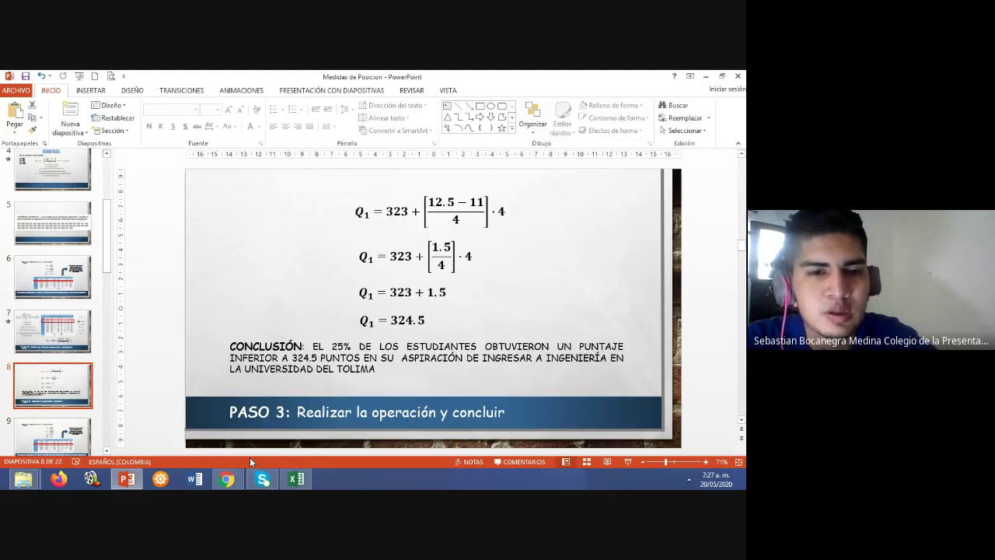
{"action": "left_click", "coordinate": [296, 479]}
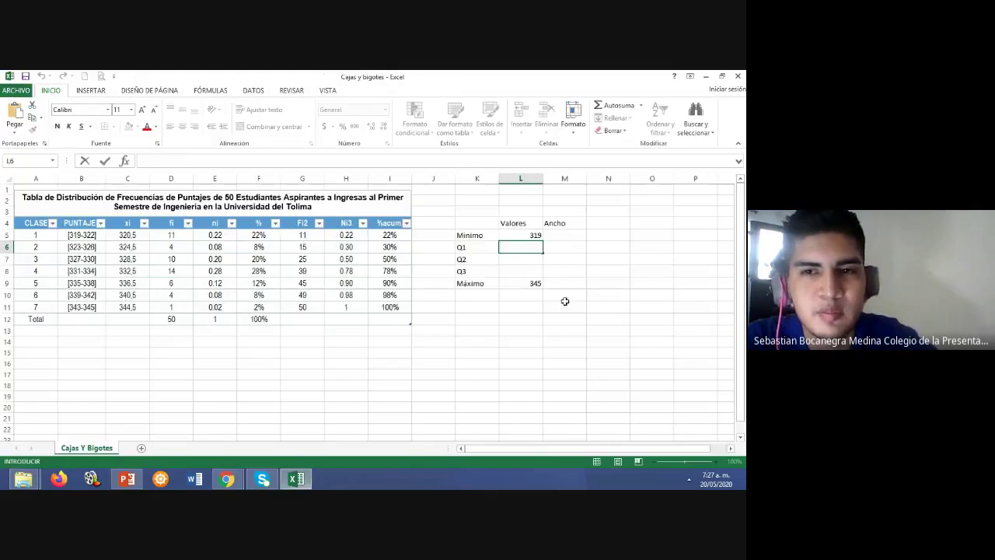
{"action": "type", "text": "324,5"}
{"action": "left_click", "coordinate": [585, 282]}
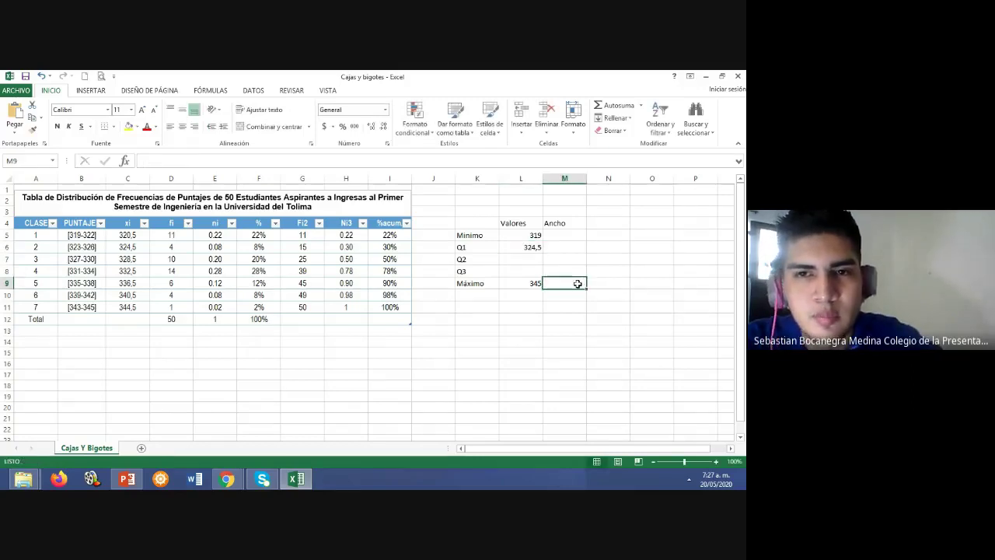
Look up the second quartile result on slide 11 of the PowerPoint presentation and enter 331 as the Q2 value in the Excel sheet.
{"action": "left_click", "coordinate": [127, 480]}
{"action": "left_click", "coordinate": [66, 436]}
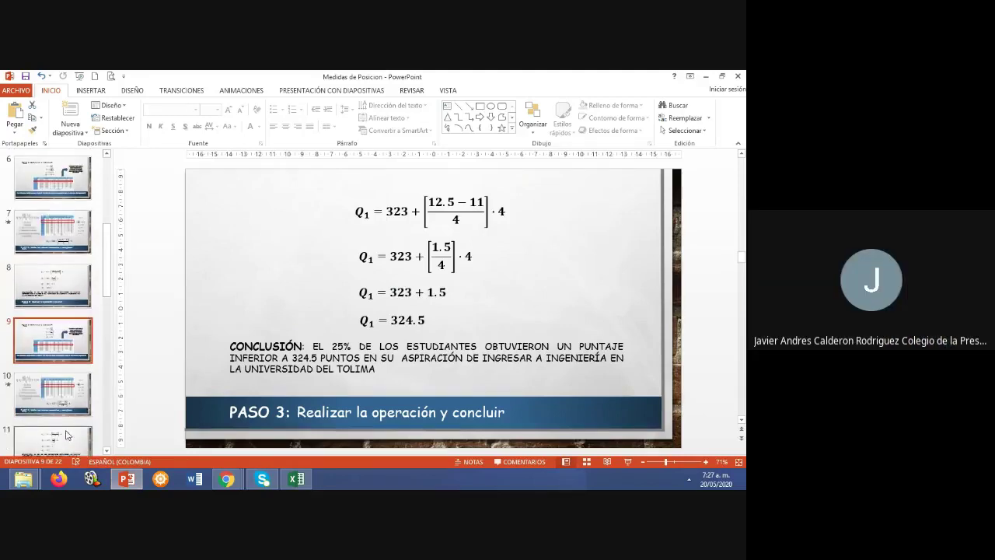
{"action": "key", "text": "Down"}
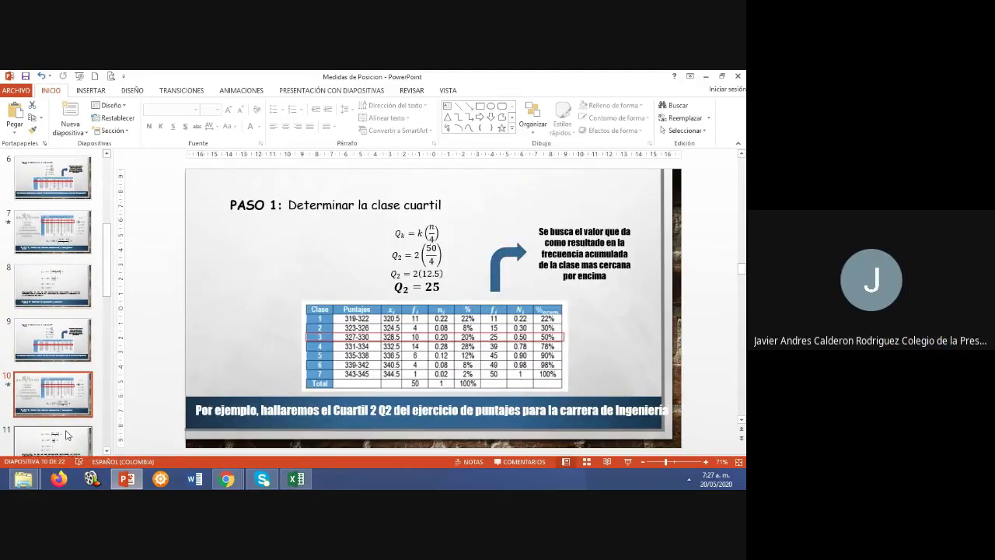
{"action": "left_click", "coordinate": [66, 436]}
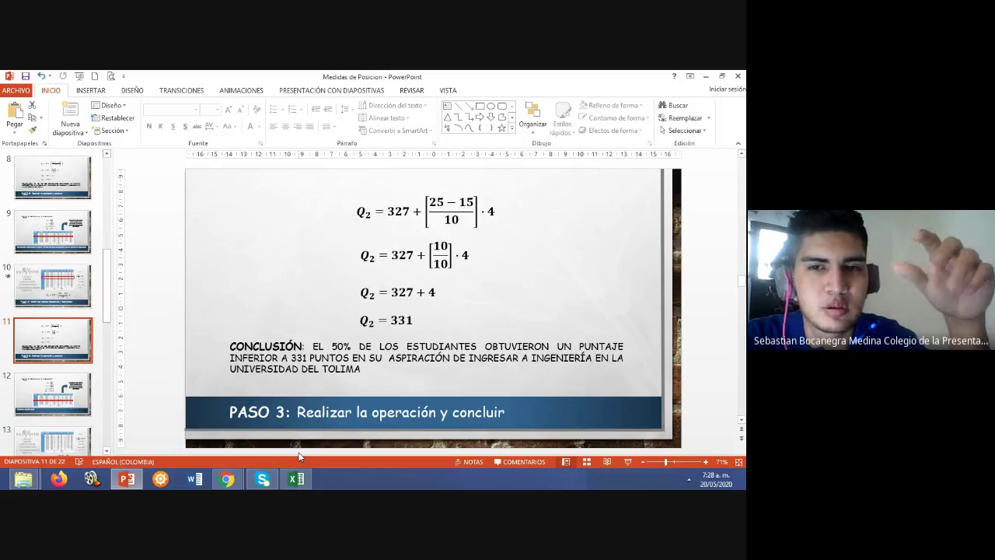
{"action": "left_click", "coordinate": [296, 478]}
{"action": "left_click", "coordinate": [536, 261]}
{"action": "type", "text": "331"}
{"action": "left_click", "coordinate": [558, 262]}
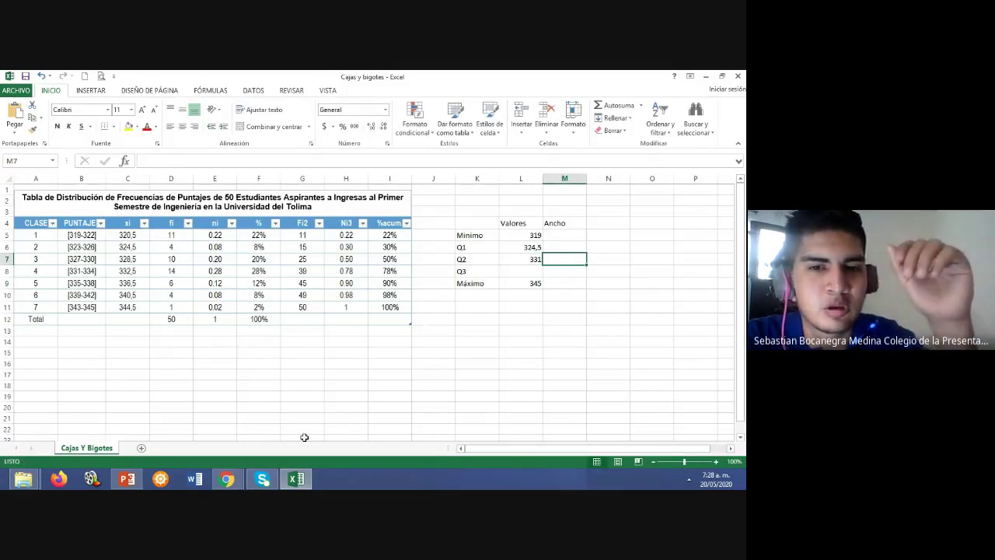
Look up the third quartile result on slide 14 of the PowerPoint presentation and enter 334,5 as the Q3 value in the Excel sheet.
{"action": "key", "text": "alt+Tab"}
{"action": "scroll", "coordinate": [77, 318], "scroll_direction": "down", "scroll_amount": 3}
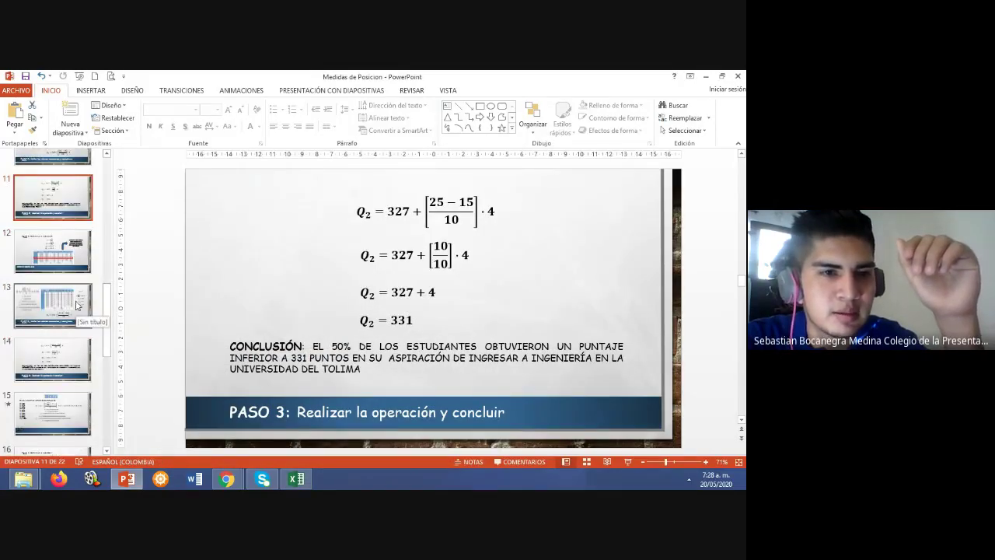
{"action": "left_click", "coordinate": [78, 361]}
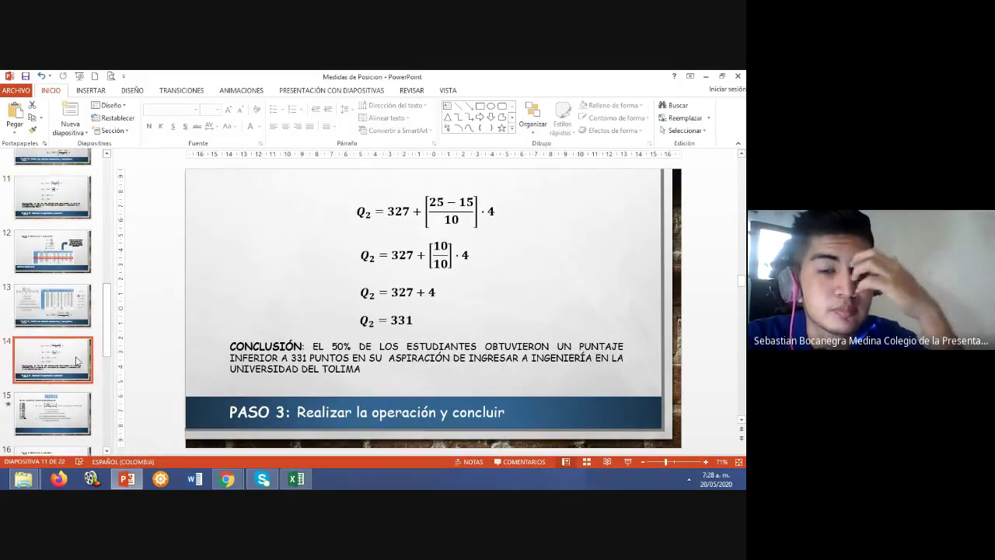
{"action": "left_click", "coordinate": [300, 478]}
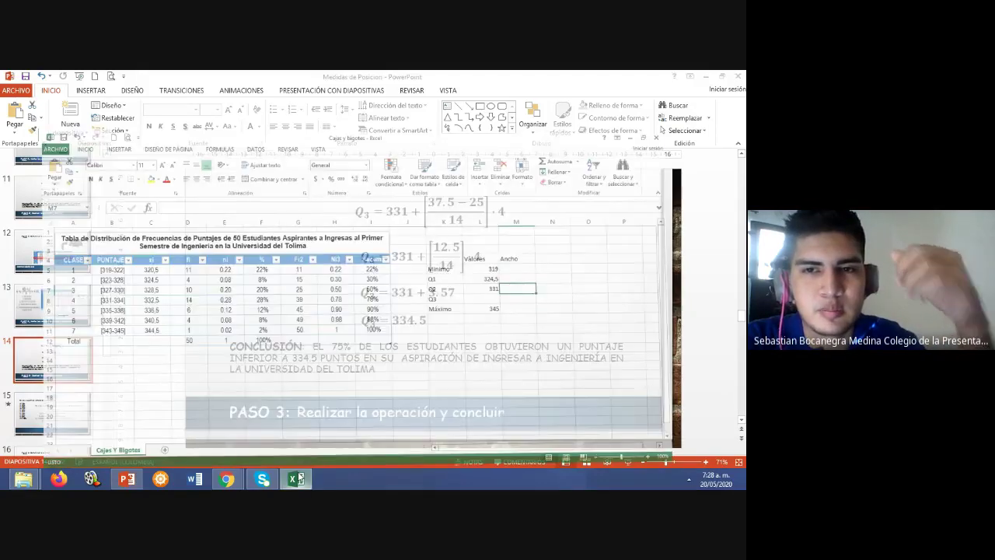
{"action": "type", "text": "334,"}
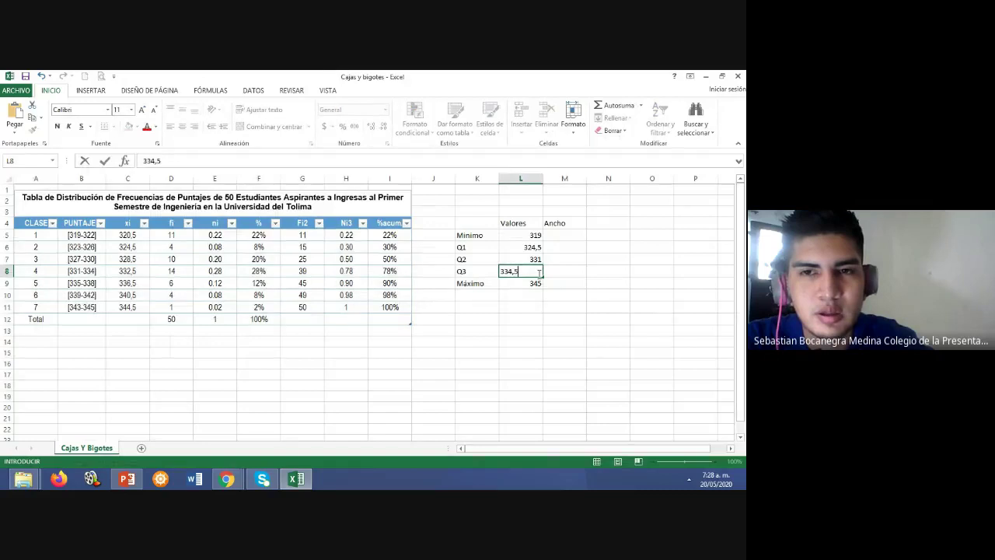
{"action": "type", "text": "5"}
{"action": "left_click", "coordinate": [567, 272]}
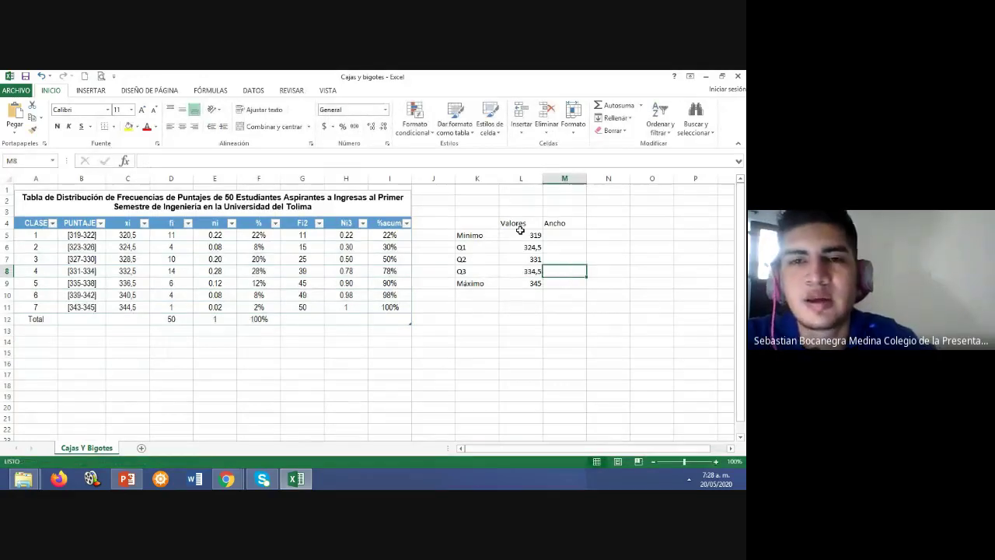
Select the quartile labels and values in K6:L8 to point them out.
{"action": "left_click", "coordinate": [474, 247]}
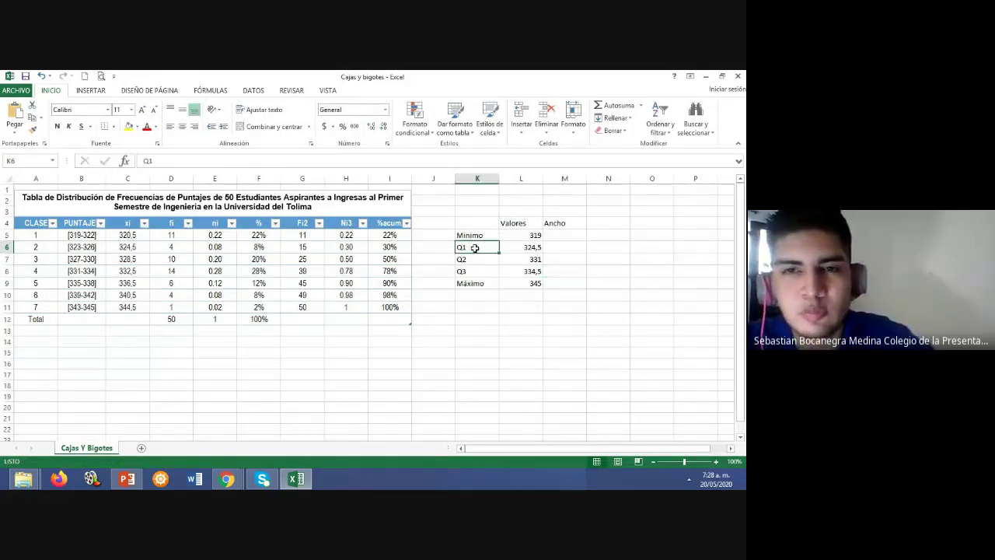
{"action": "key", "text": "shift+Down"}
{"action": "key", "text": "shift+Down"}
{"action": "key", "text": "shift+Right"}
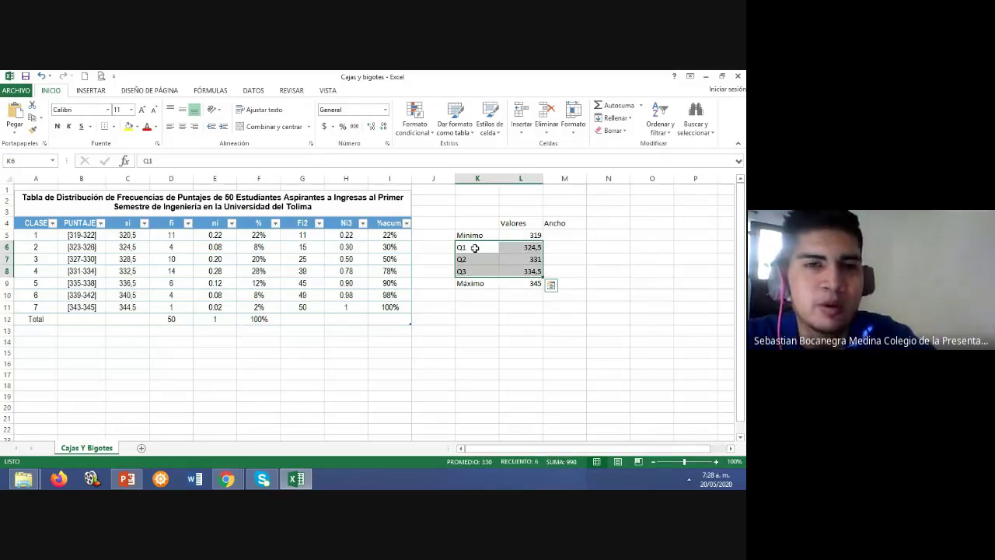
Enter 319 as the minimum's Ancho value in M5 and calculate the Q1 width in M6 with =L6-L5.
{"action": "left_click", "coordinate": [560, 232]}
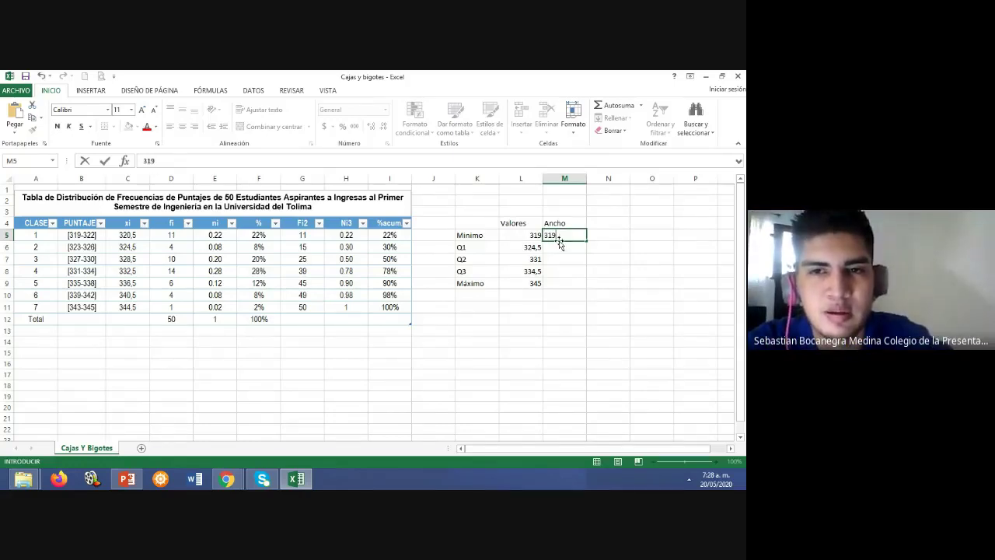
{"action": "key", "text": "Return"}
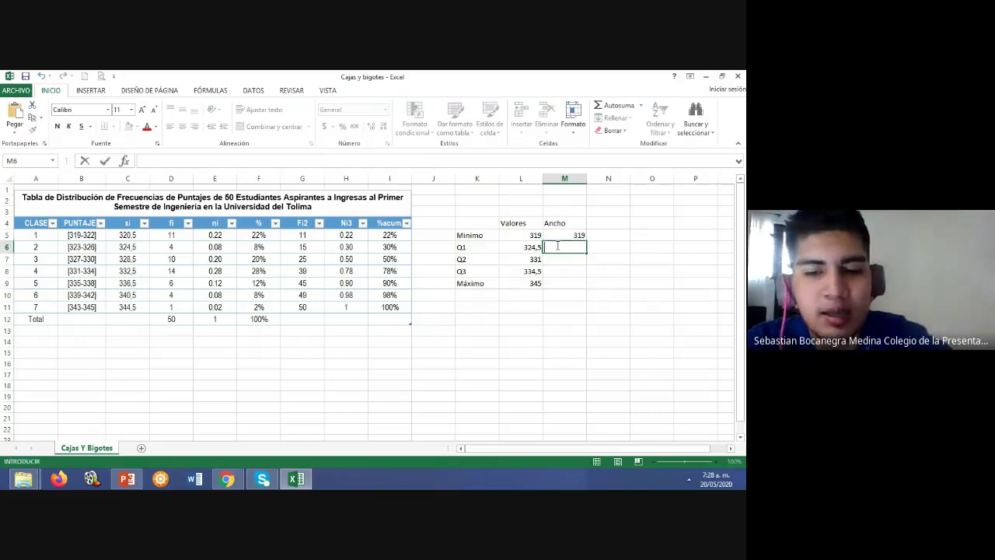
{"action": "type", "text": "="}
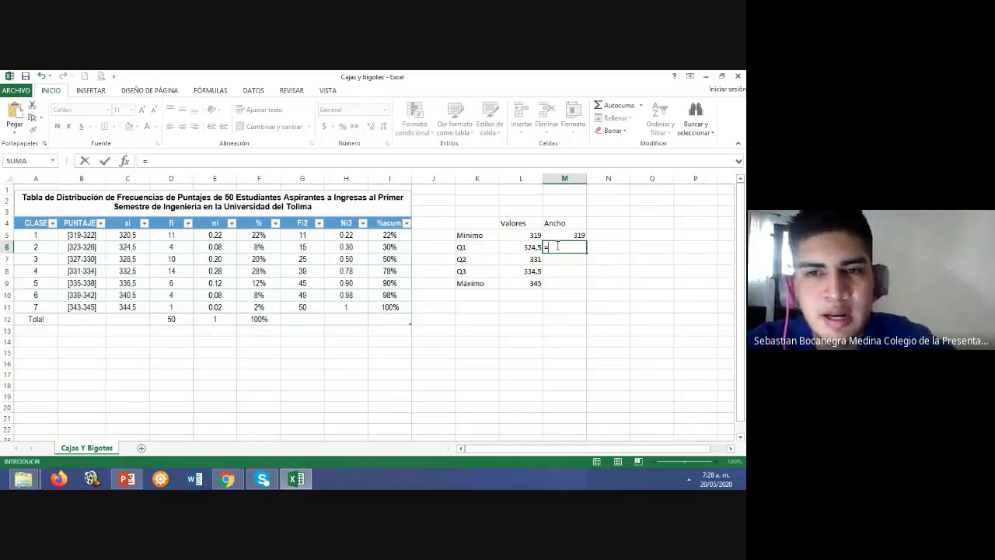
{"action": "left_click", "coordinate": [531, 248]}
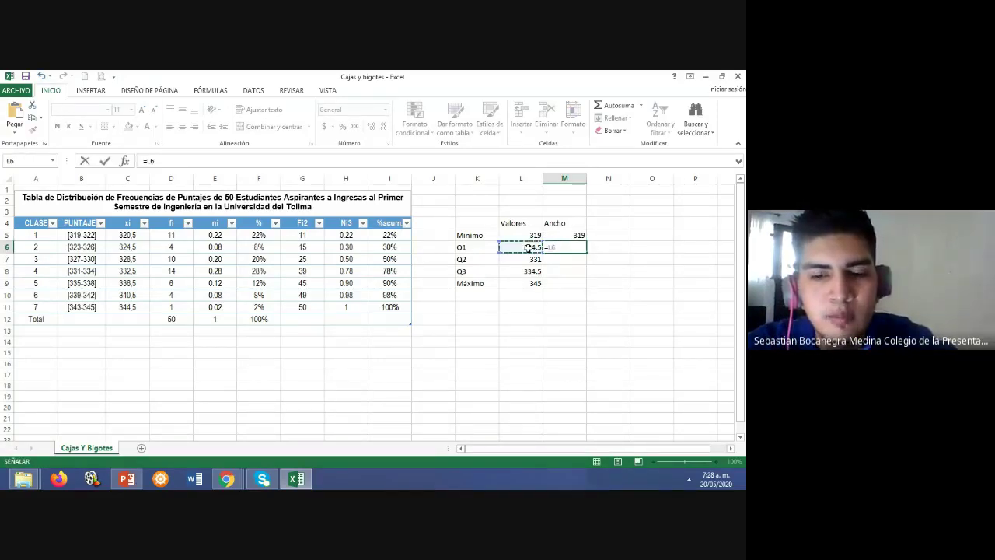
{"action": "type", "text": "-"}
{"action": "left_click", "coordinate": [536, 234]}
{"action": "key", "text": "Return"}
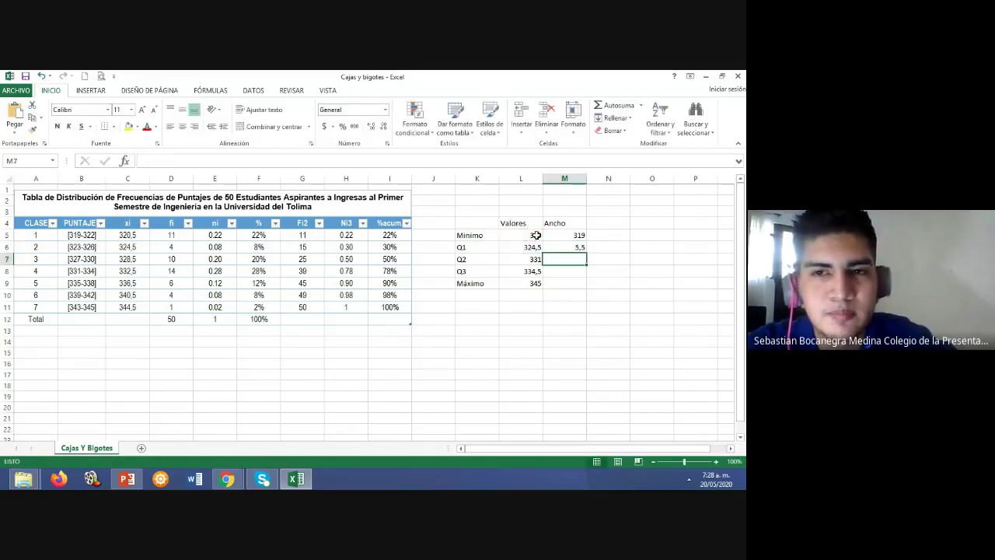
Calculate the Q2 width in M7 with the formula =L7-L6.
{"action": "type", "text": "="}
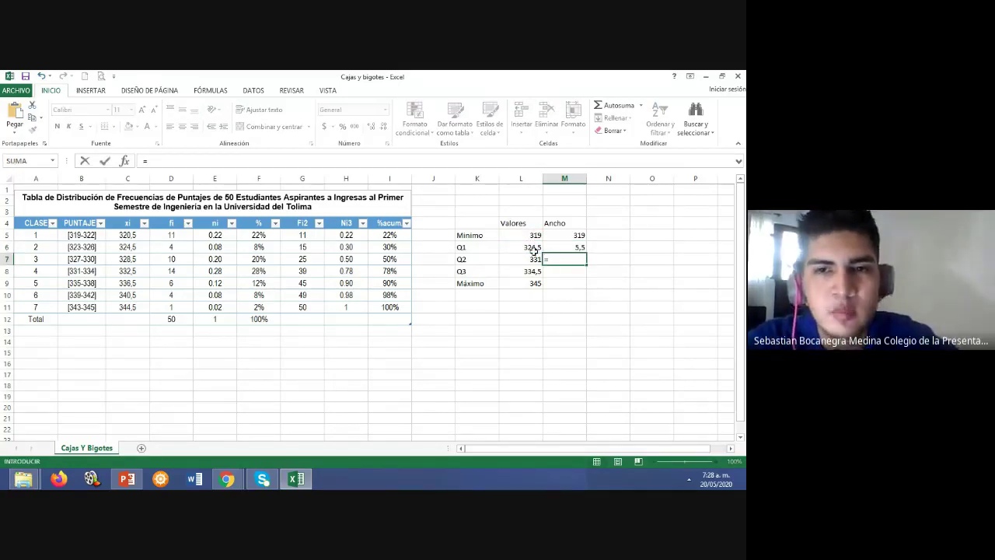
{"action": "left_click", "coordinate": [526, 259]}
{"action": "type", "text": "-"}
{"action": "left_click", "coordinate": [529, 247]}
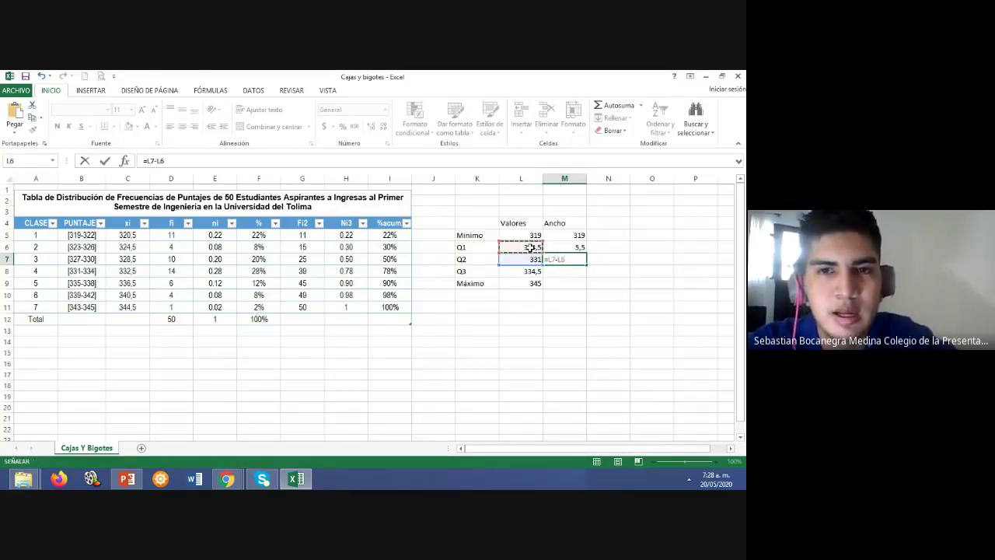
{"action": "key", "text": "Return"}
Calculate the Q3 width in M8 with the formula =L8-L7.
{"action": "type", "text": "="}
{"action": "left_click", "coordinate": [536, 271]}
{"action": "type", "text": "-"}
{"action": "left_click", "coordinate": [535, 259]}
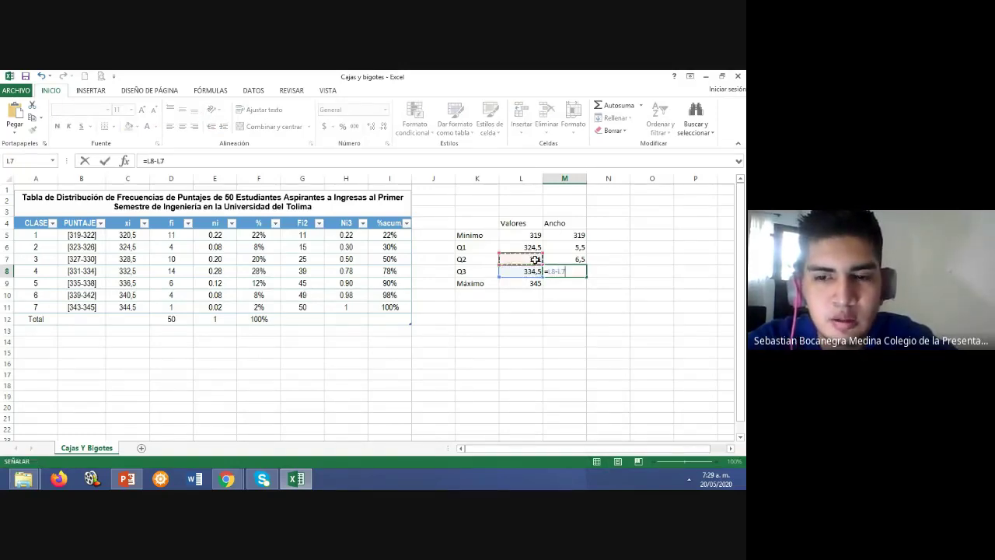
{"action": "key", "text": "Return"}
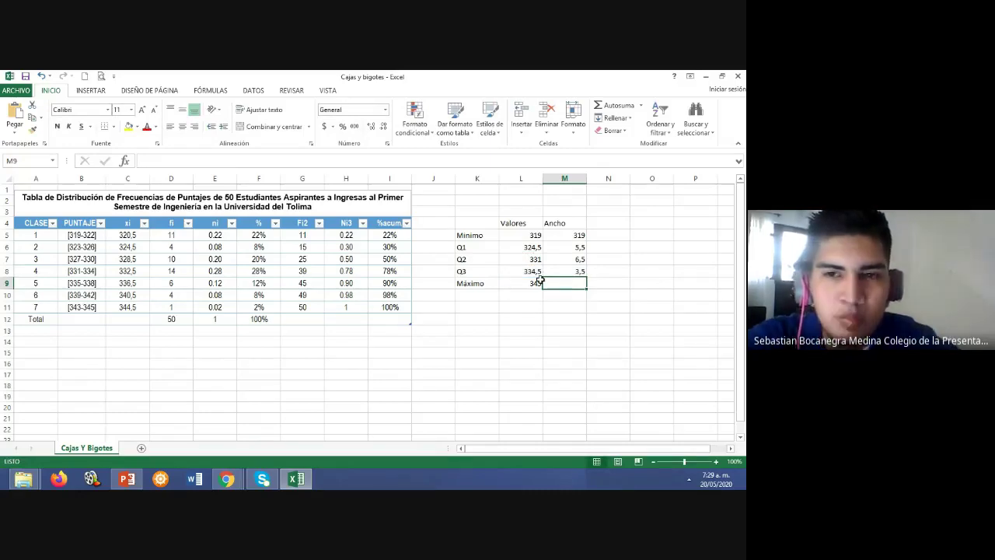
Calculate the maximum's width in M9 with the formula =L9-L8.
{"action": "type", "text": "="}
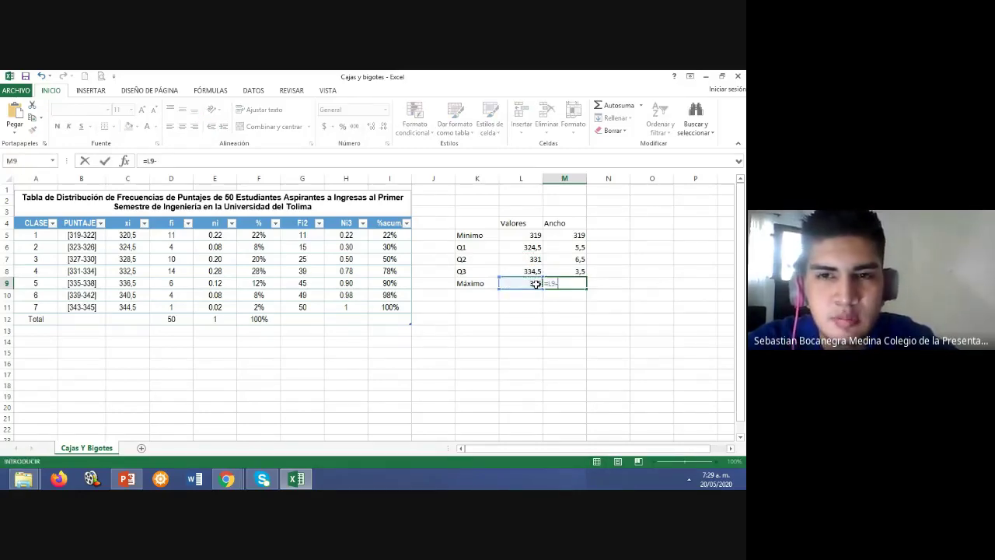
{"action": "type", "text": "-"}
{"action": "left_click", "coordinate": [536, 271]}
{"action": "key", "text": "Return"}
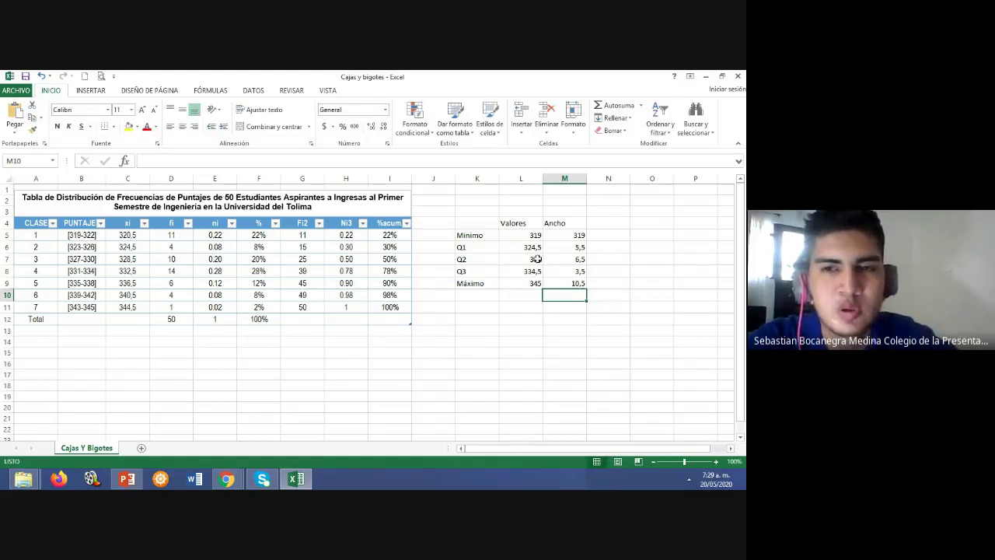
Insert a 2-D stacked bar chart from the Ancho values in M5:M9 and place it below the frequency table.
{"action": "left_click", "coordinate": [565, 234]}
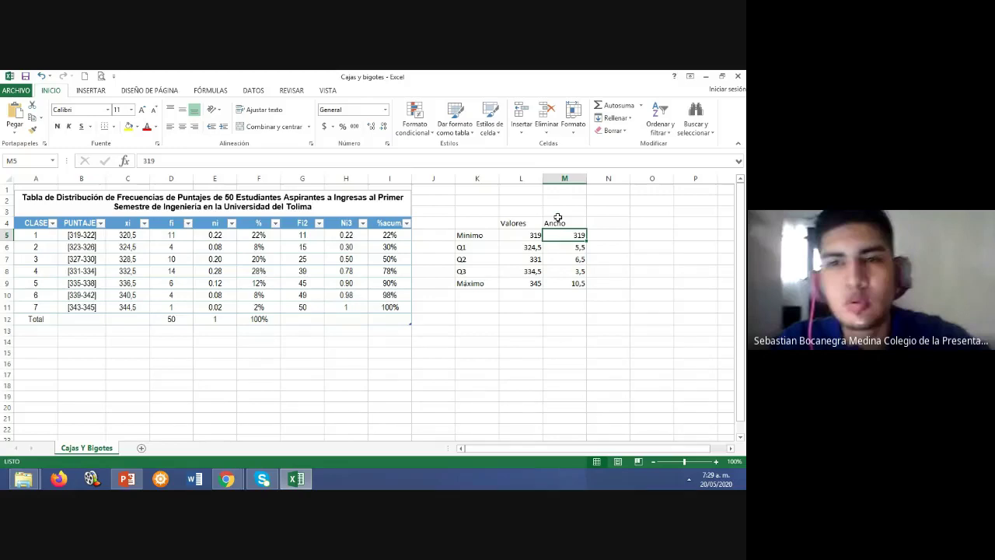
{"action": "key", "text": "shift+Down"}
{"action": "key", "text": "shift+Down"}
{"action": "key", "text": "shift+Down"}
{"action": "key", "text": "shift+Down"}
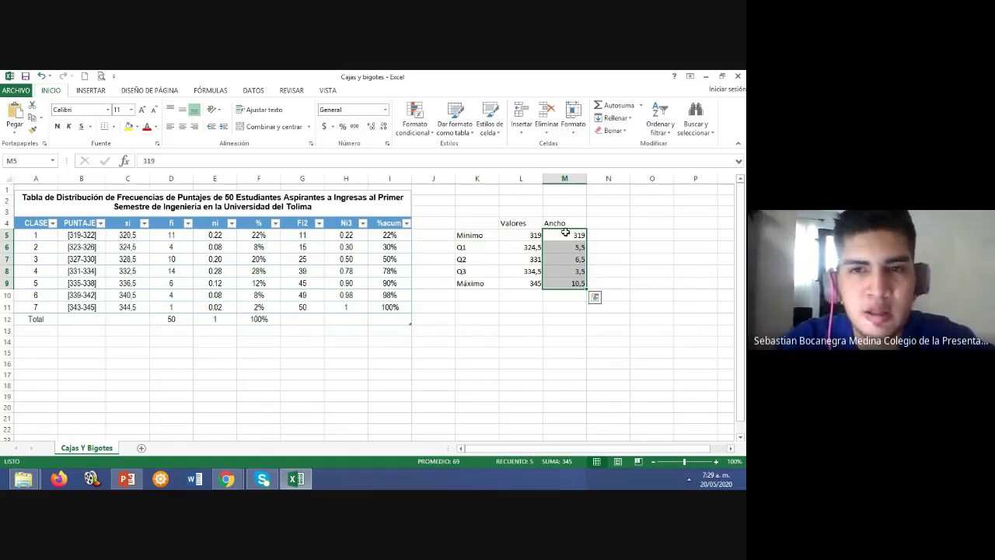
{"action": "left_click", "coordinate": [91, 90]}
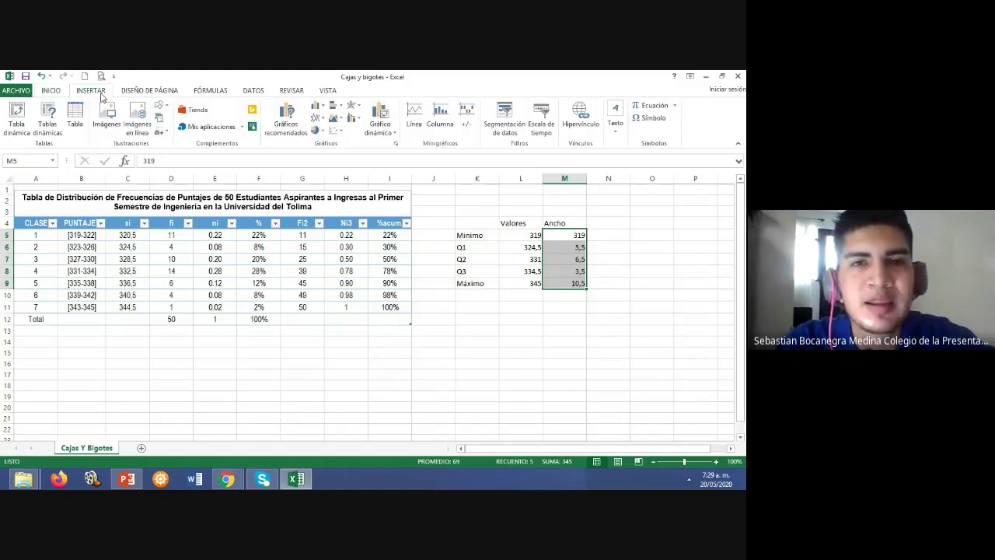
{"action": "left_click", "coordinate": [339, 108]}
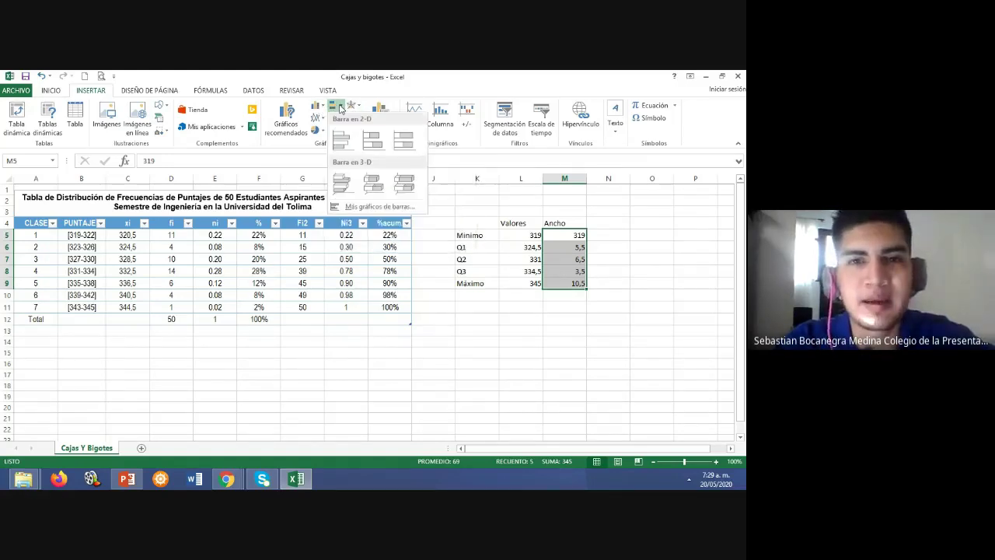
{"action": "left_click", "coordinate": [372, 137]}
{"action": "left_click_drag", "start_coordinate": [456, 251], "coordinate": [468, 349]}
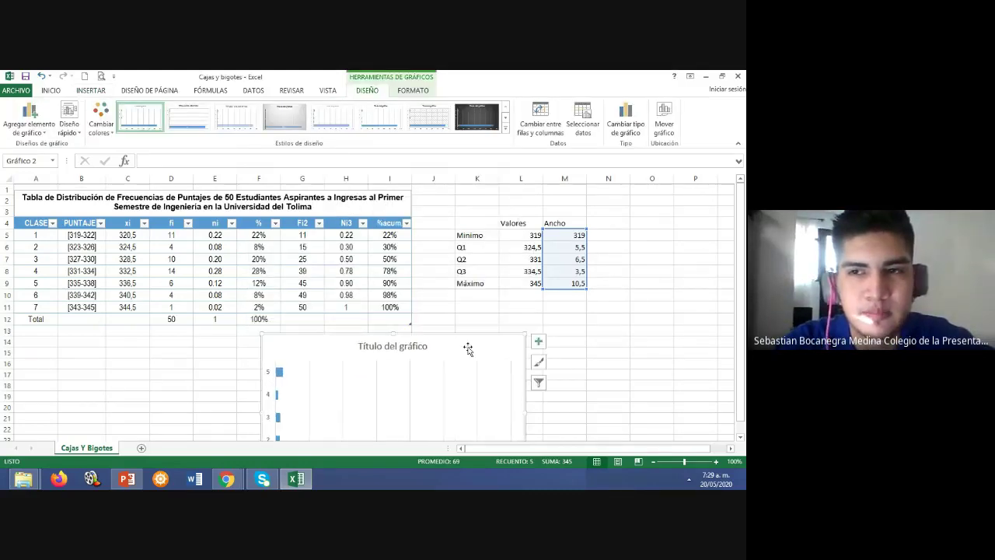
Switch rows and columns in the chart's data source so the five widths stack in a single bar.
{"action": "left_click_drag", "start_coordinate": [738, 251], "coordinate": [740, 299]}
{"action": "scroll", "coordinate": [744, 326], "scroll_direction": "down", "scroll_amount": 1}
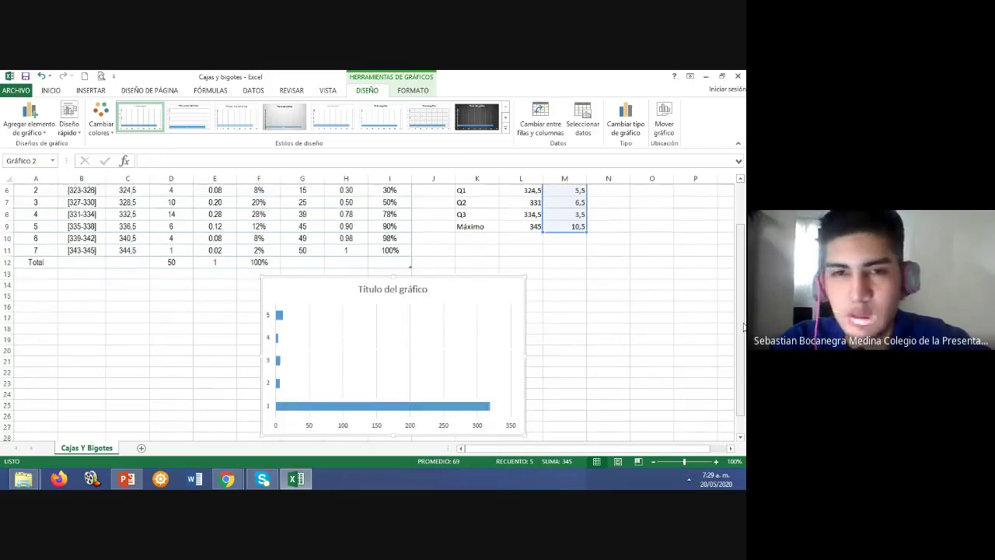
{"action": "scroll", "coordinate": [744, 326], "scroll_direction": "down", "scroll_amount": 1}
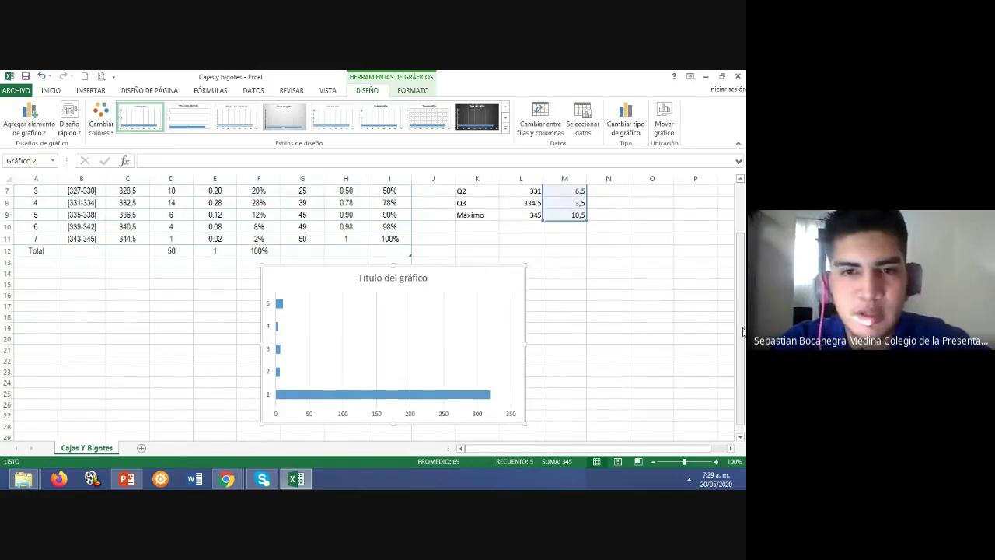
{"action": "right_click", "coordinate": [354, 343]}
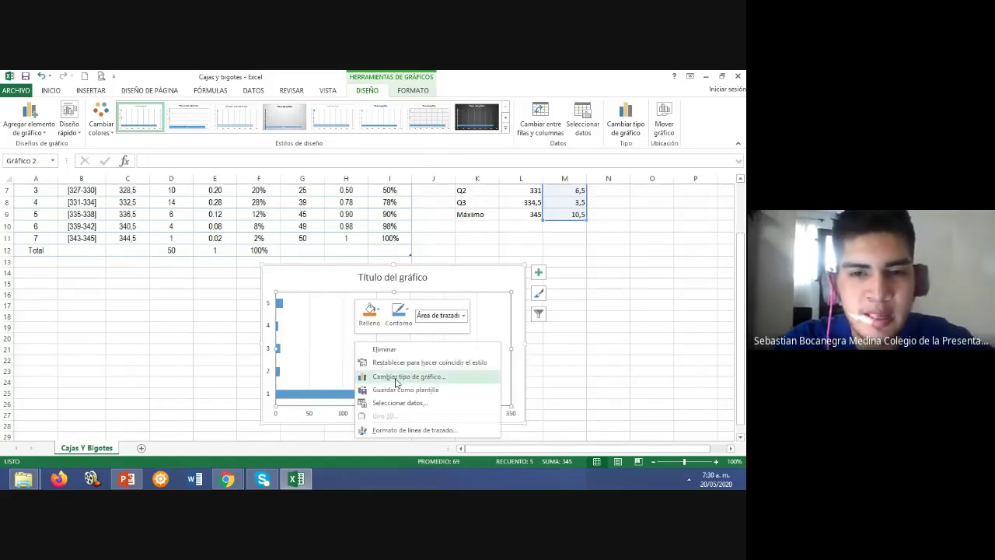
{"action": "left_click", "coordinate": [397, 403]}
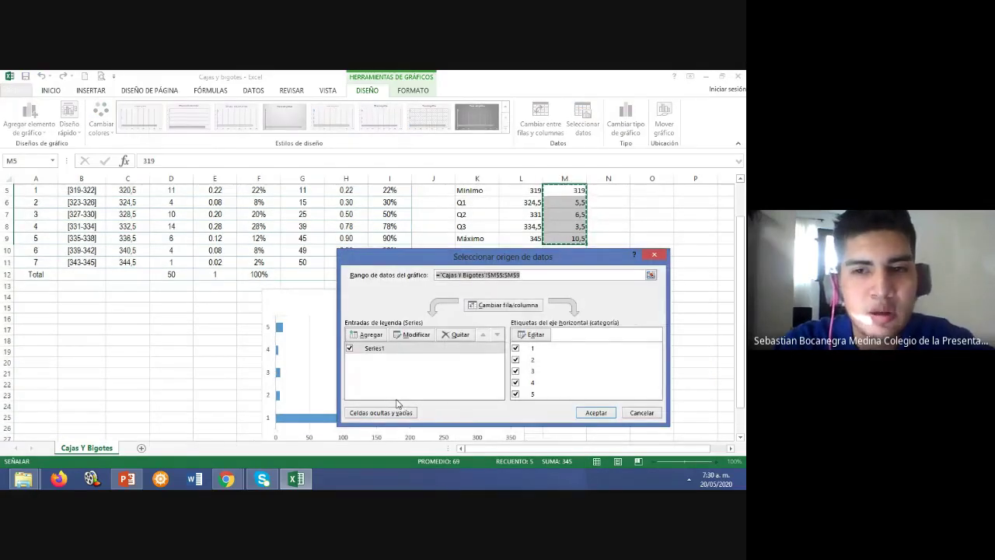
{"action": "left_click", "coordinate": [520, 311]}
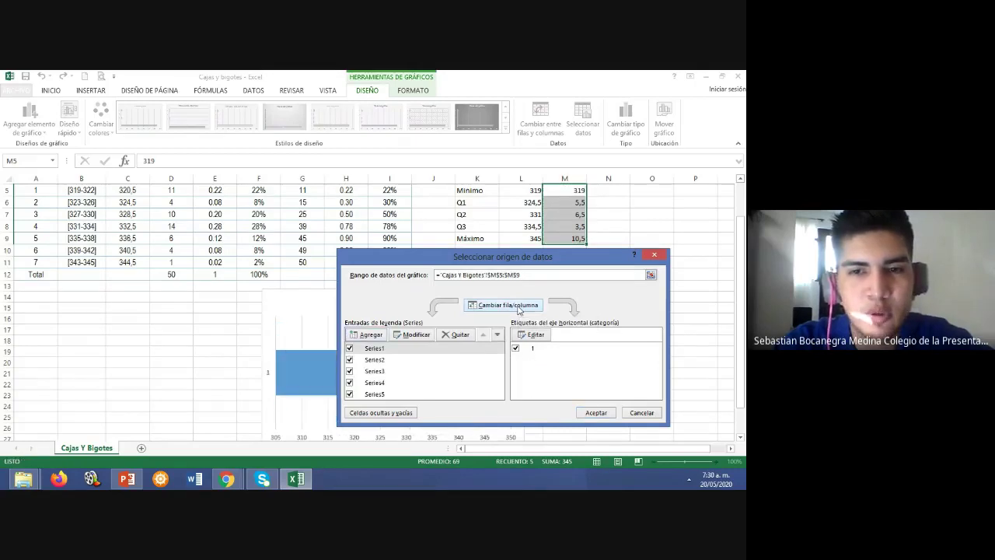
{"action": "left_click", "coordinate": [595, 413]}
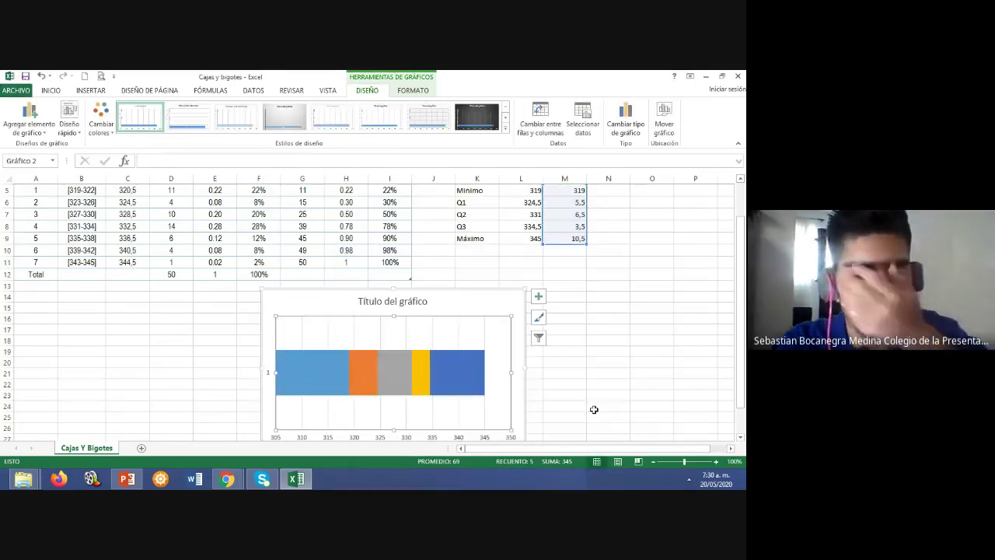
Set the light blue first series of the stacked bar to no fill (Sin relleno).
{"action": "left_click_drag", "start_coordinate": [739, 265], "coordinate": [740, 283]}
{"action": "mouse_move", "coordinate": [354, 352]}
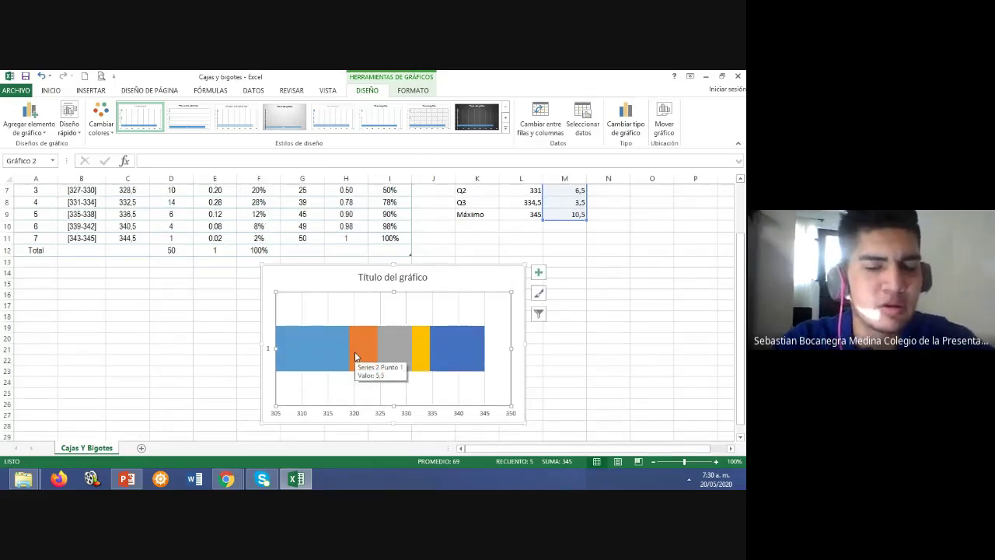
{"action": "mouse_move", "coordinate": [305, 341]}
{"action": "left_click", "coordinate": [310, 343]}
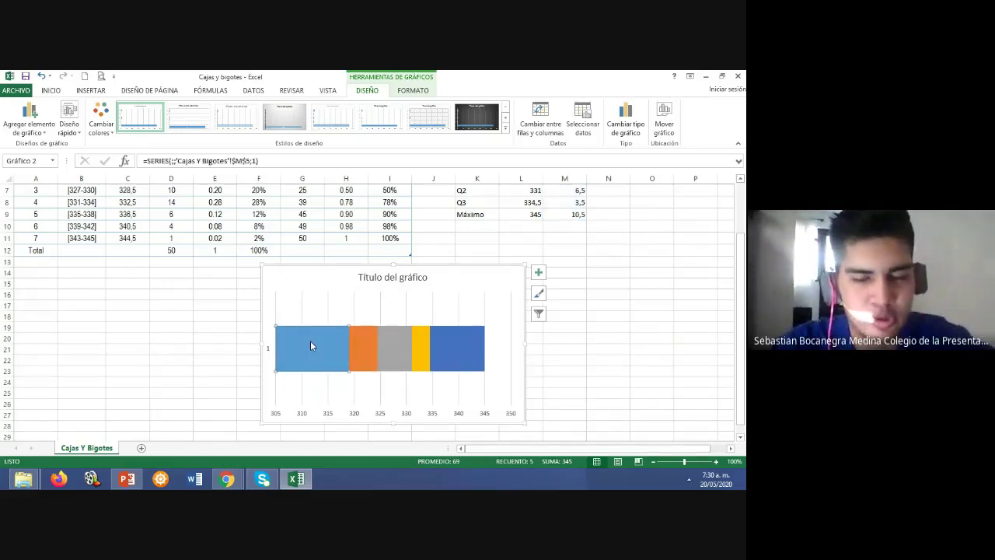
{"action": "right_click", "coordinate": [310, 346]}
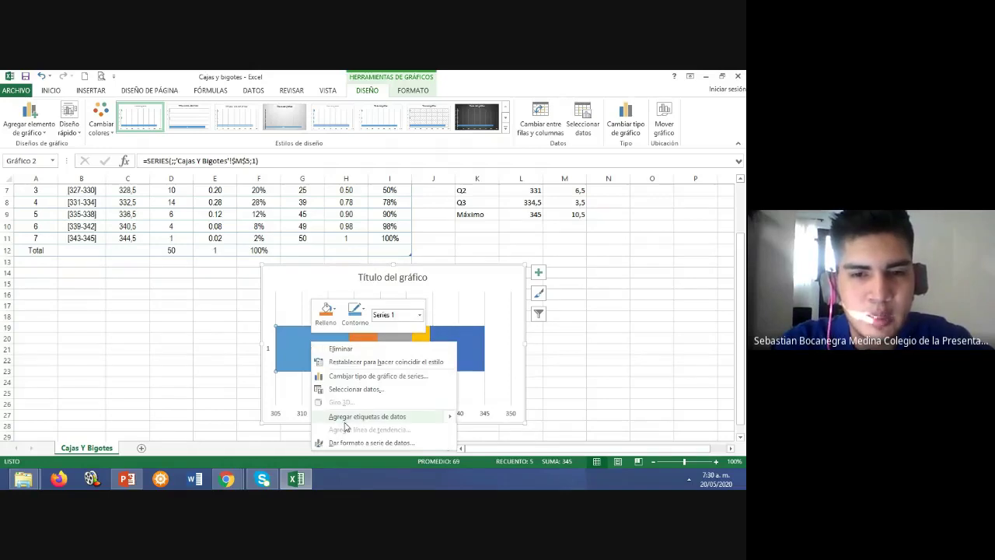
{"action": "left_click", "coordinate": [377, 442]}
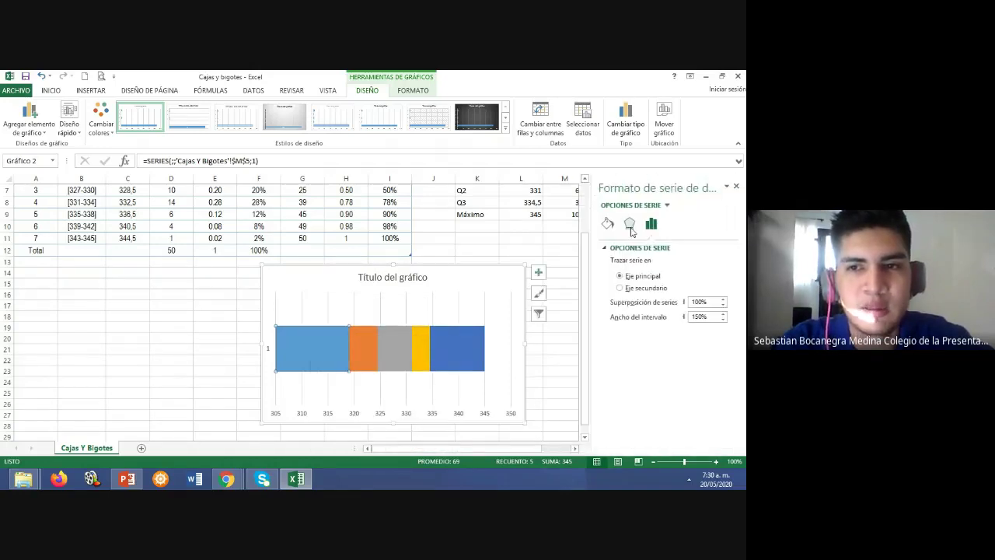
{"action": "left_click", "coordinate": [607, 224]}
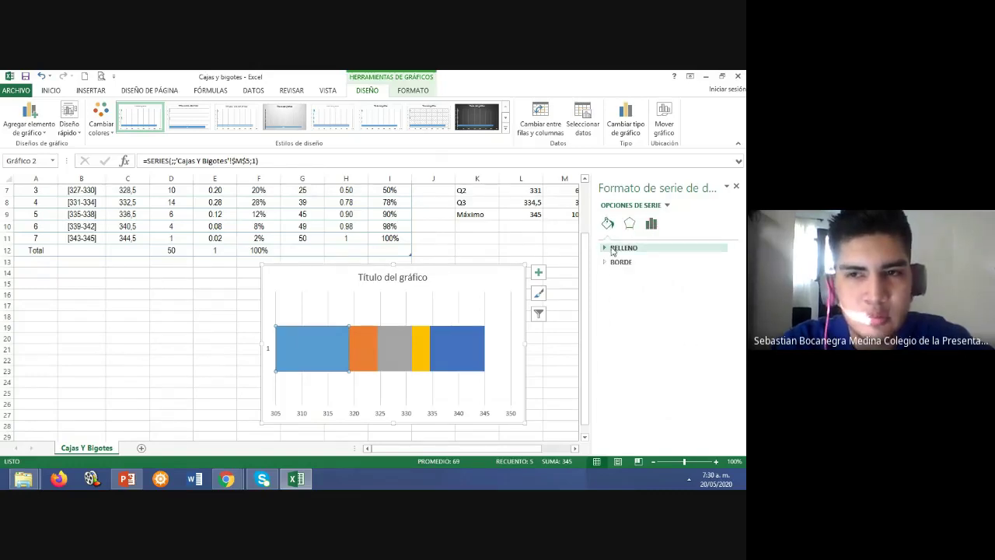
{"action": "left_click", "coordinate": [613, 249]}
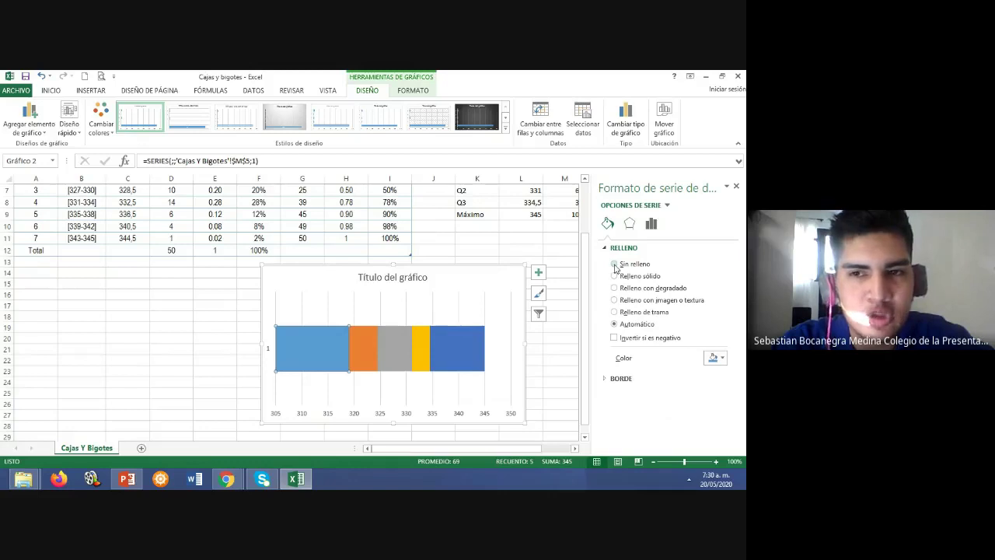
{"action": "left_click", "coordinate": [615, 268]}
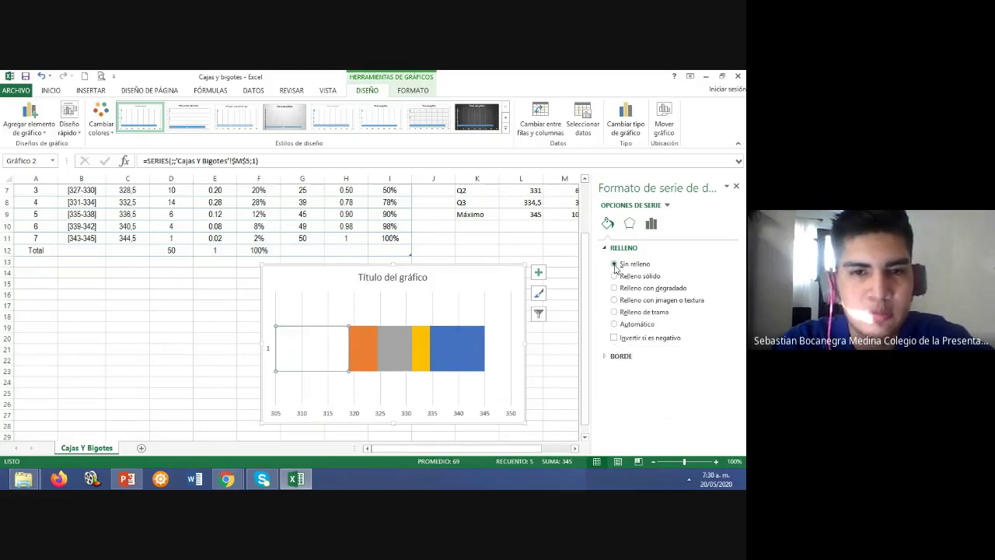
Set the orange second series and the dark blue fifth series to no fill, then deselect the chart.
{"action": "left_click", "coordinate": [354, 344]}
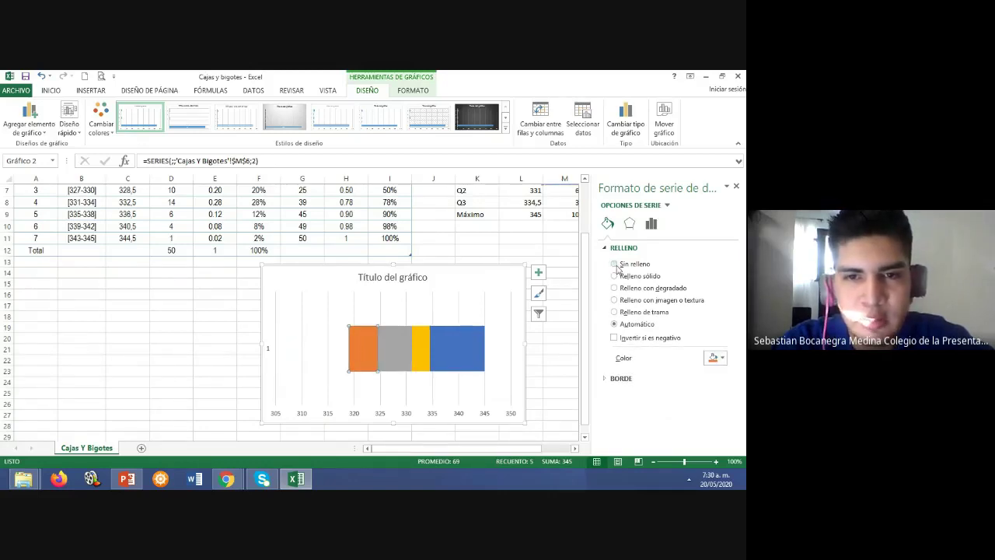
{"action": "left_click", "coordinate": [615, 264]}
{"action": "left_click", "coordinate": [459, 340]}
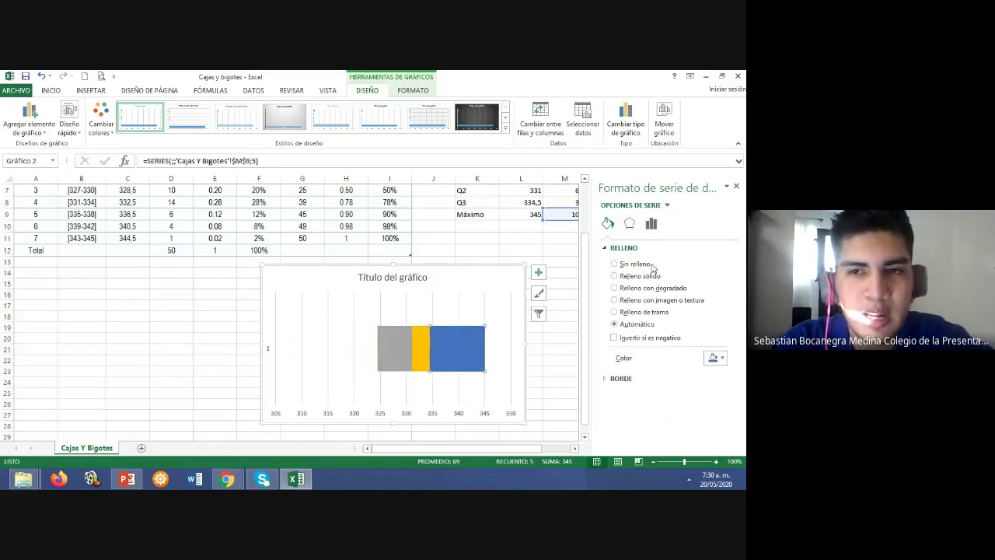
{"action": "left_click", "coordinate": [615, 264]}
{"action": "mouse_move", "coordinate": [428, 349]}
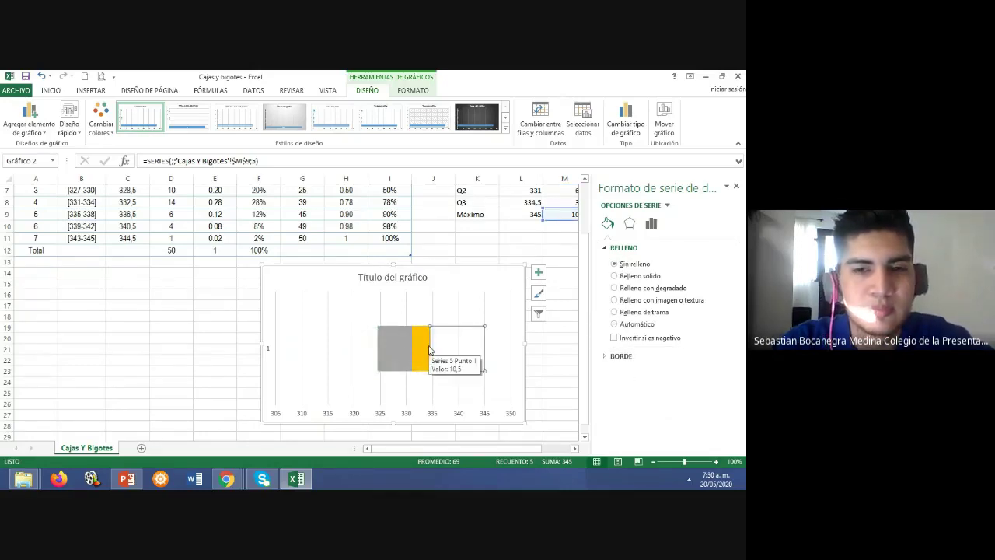
{"action": "left_click", "coordinate": [556, 339]}
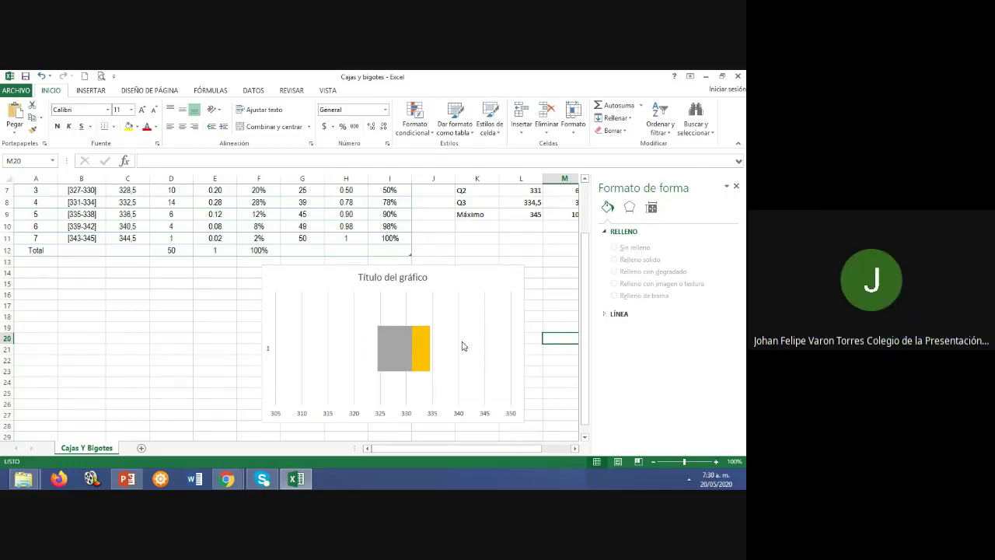
Add horizontal error bars to the unfilled second series beside the grey box and set their direction to Menos.
{"action": "mouse_move", "coordinate": [463, 346]}
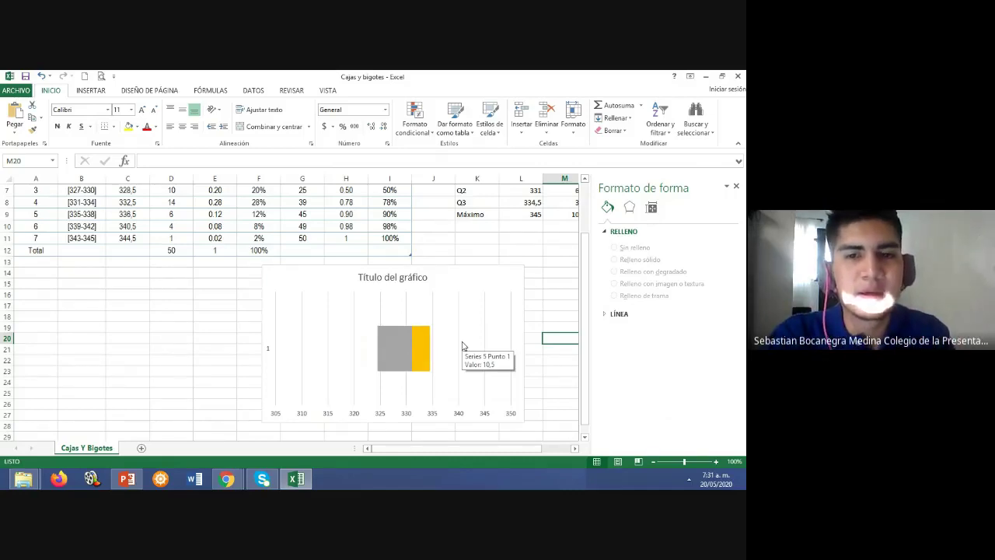
{"action": "left_click", "coordinate": [385, 344]}
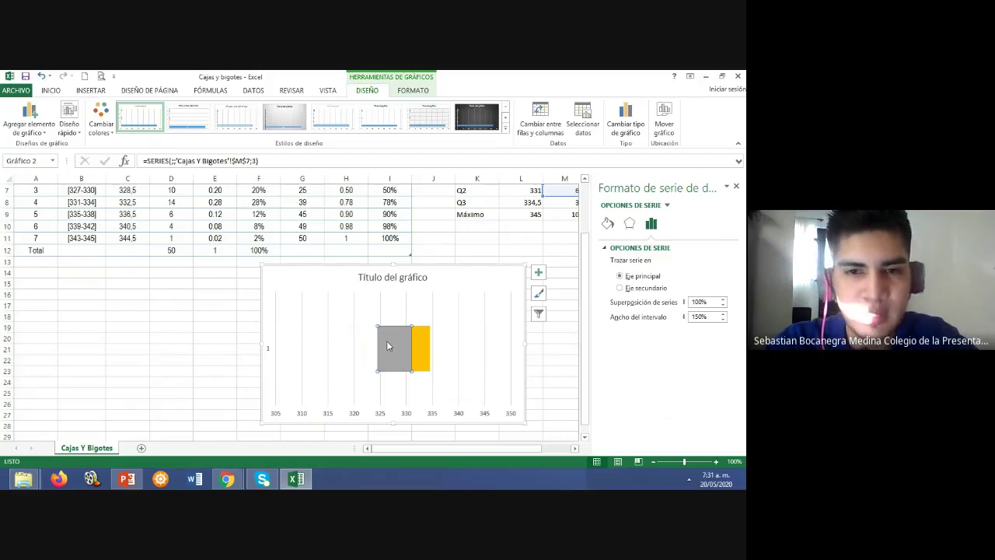
{"action": "mouse_move", "coordinate": [402, 342]}
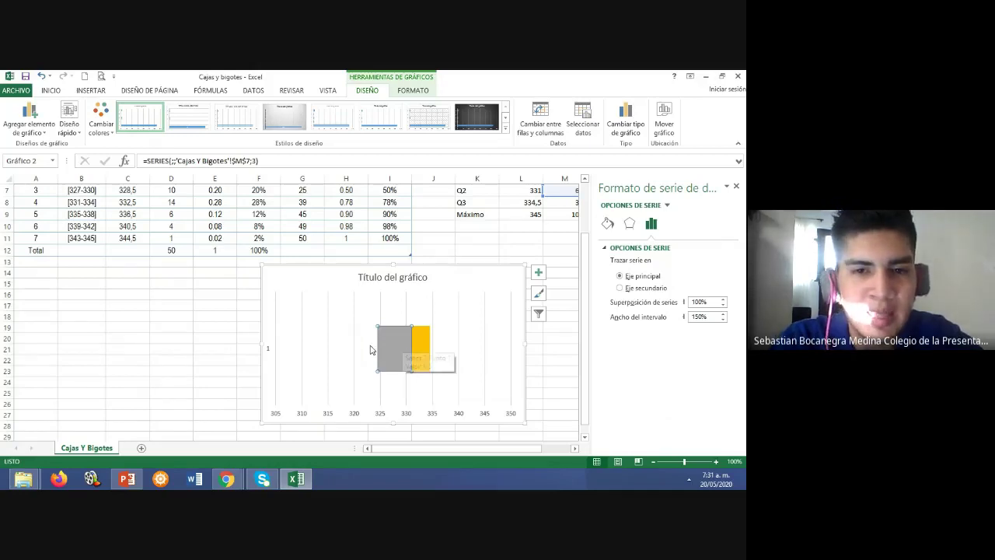
{"action": "left_click", "coordinate": [368, 350]}
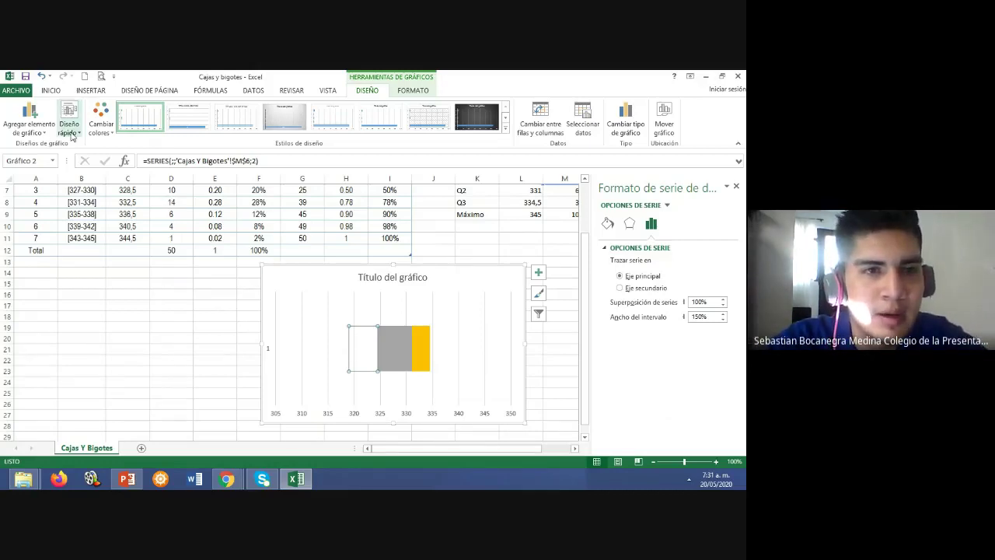
{"action": "left_click", "coordinate": [44, 136]}
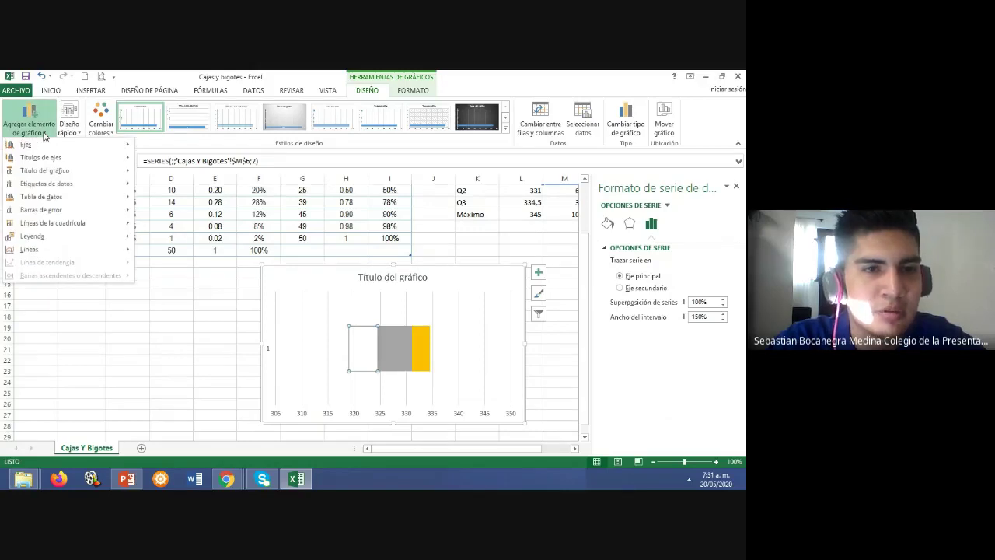
{"action": "mouse_move", "coordinate": [115, 211]}
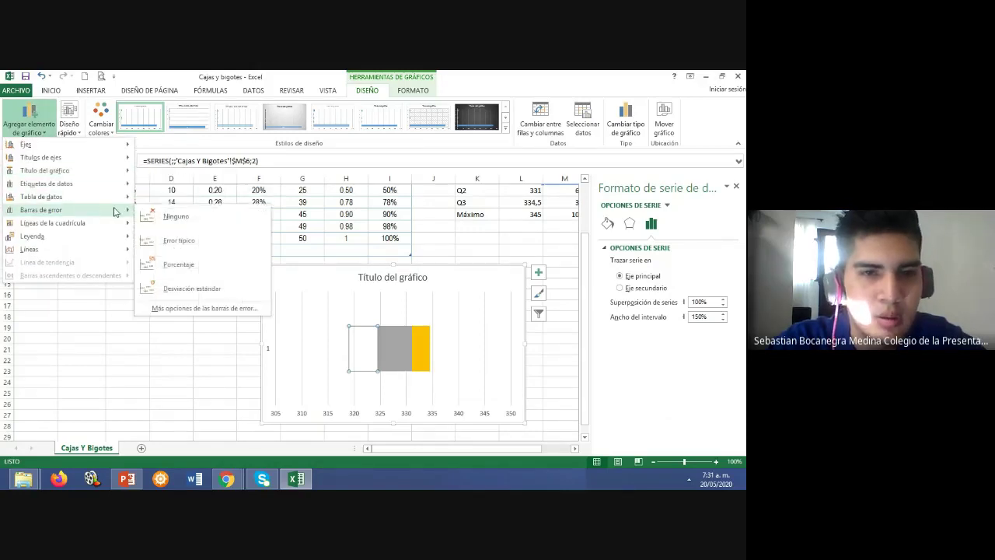
{"action": "left_click", "coordinate": [188, 306]}
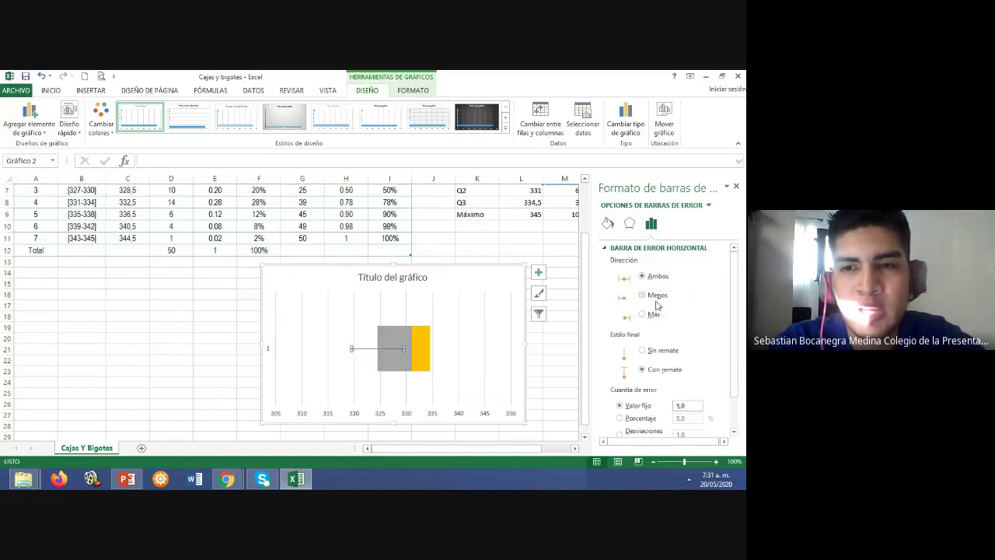
{"action": "left_click", "coordinate": [644, 299]}
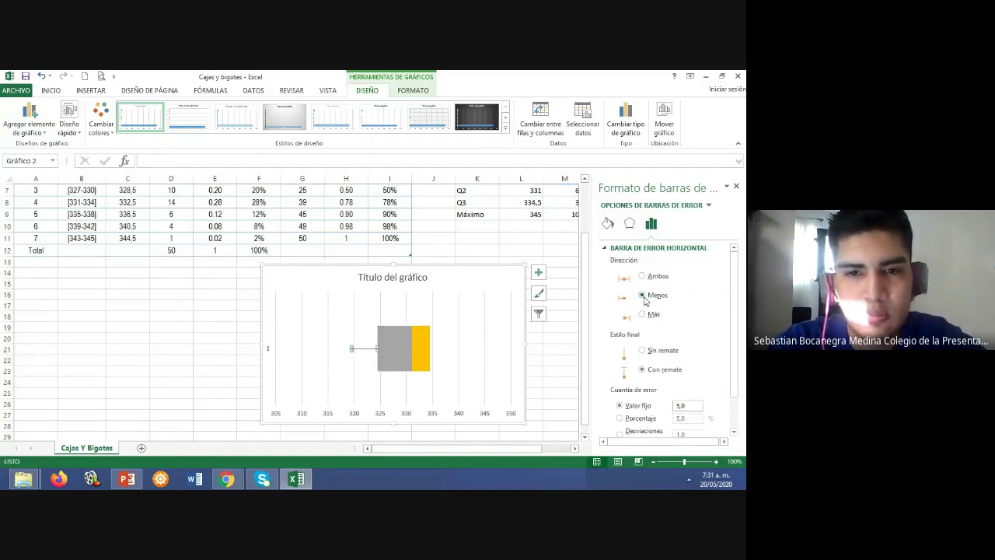
Set the second series' error amount to a percentage (Porcentaje) of 100%.
{"action": "scroll", "coordinate": [669, 326], "scroll_direction": "down", "scroll_amount": 1}
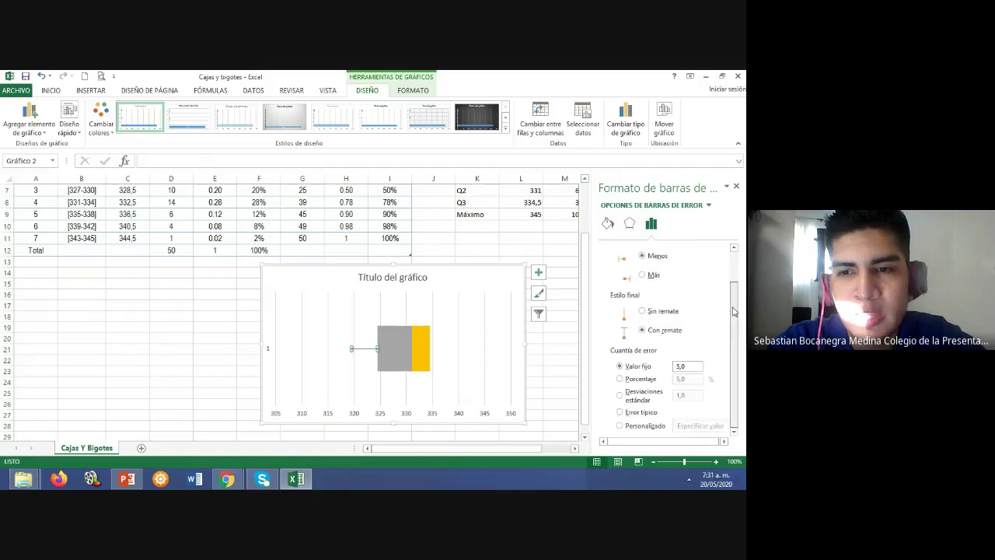
{"action": "left_click", "coordinate": [622, 379]}
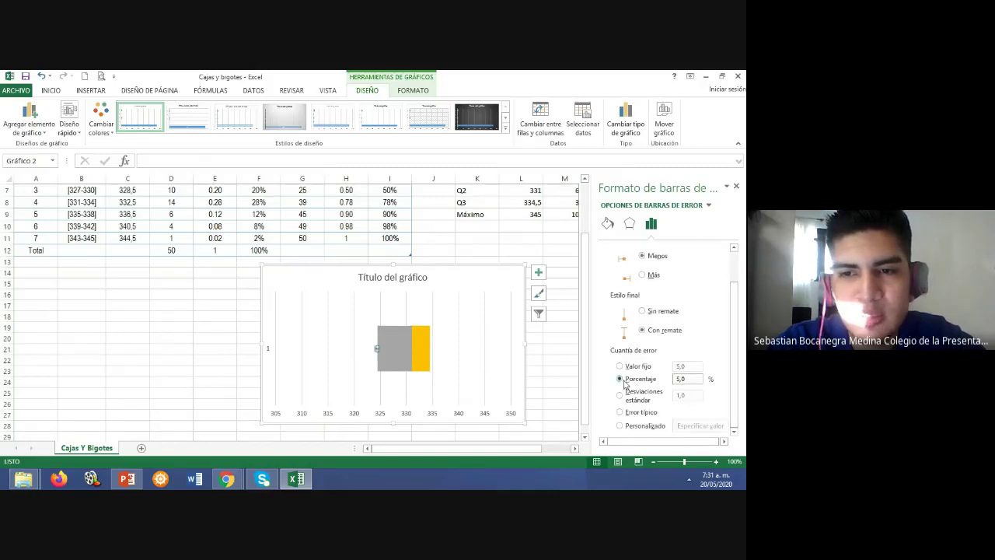
{"action": "double_click", "coordinate": [683, 378]}
{"action": "type", "text": "100"}
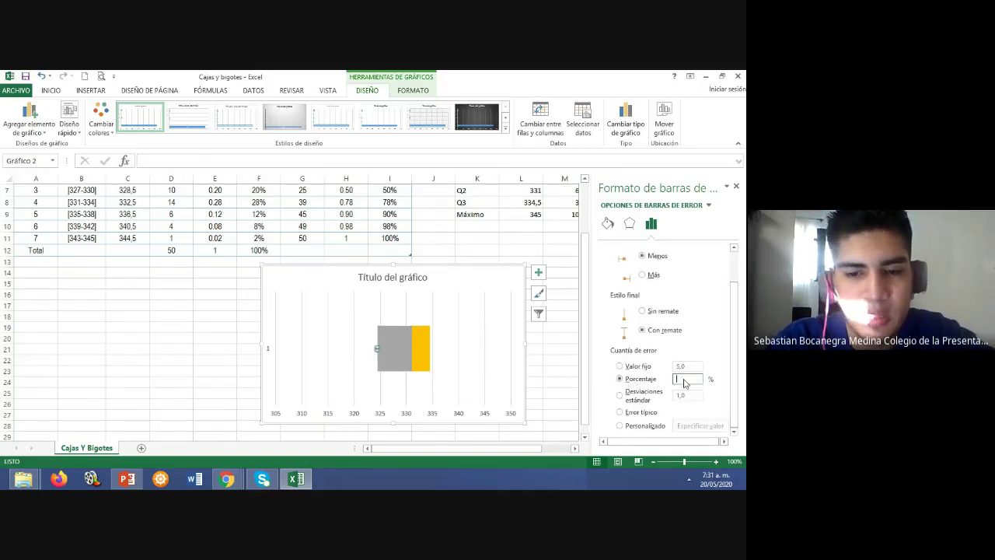
{"action": "key", "text": "Return"}
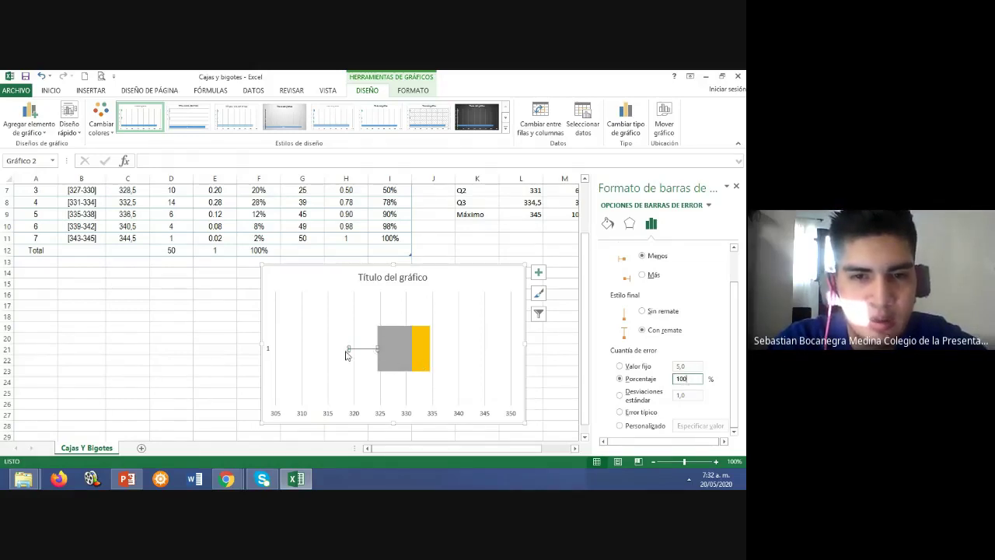
Review the second series' formatting and its error bar's direction, end style and error amount settings.
{"action": "mouse_move", "coordinate": [302, 344]}
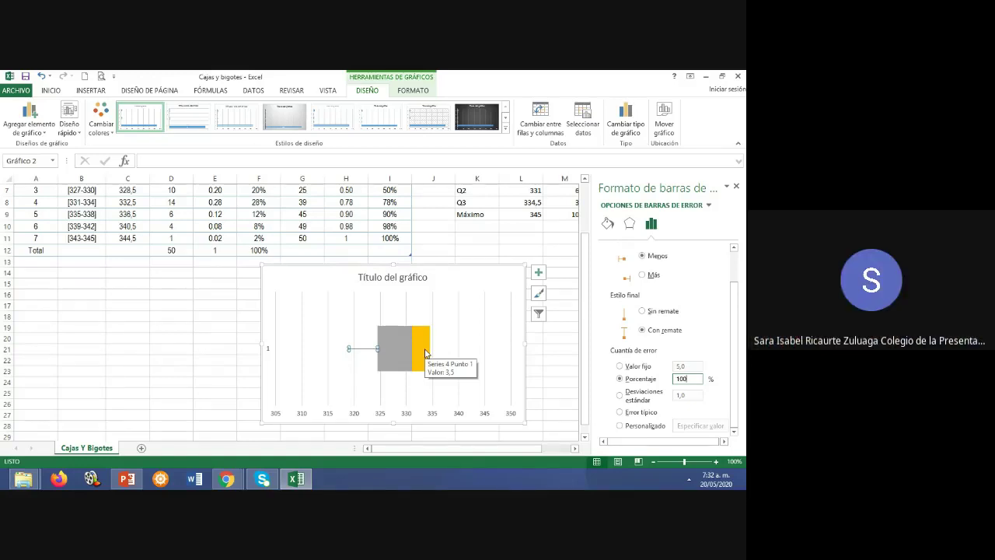
{"action": "left_click", "coordinate": [363, 336]}
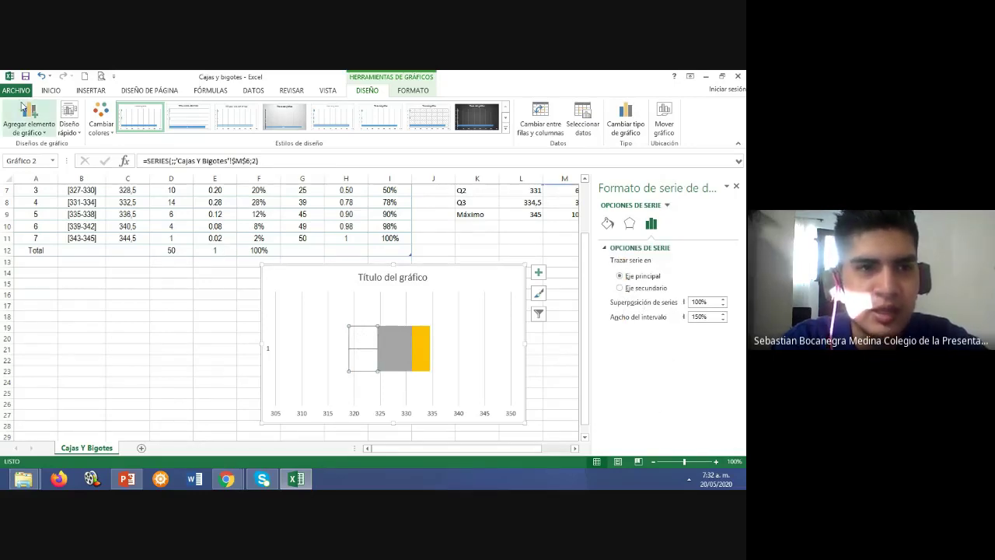
{"action": "left_click", "coordinate": [39, 127]}
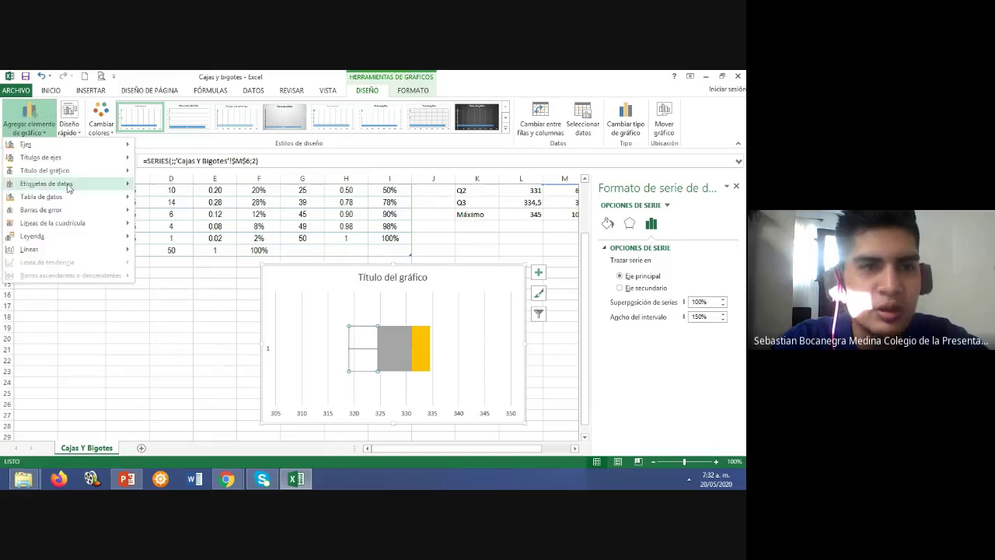
{"action": "mouse_move", "coordinate": [109, 211]}
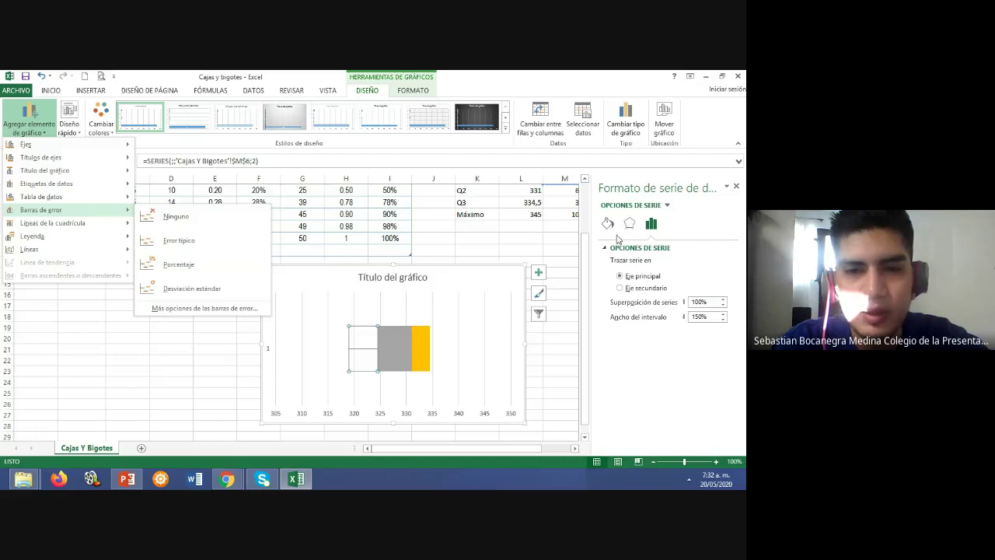
{"action": "left_click", "coordinate": [661, 239]}
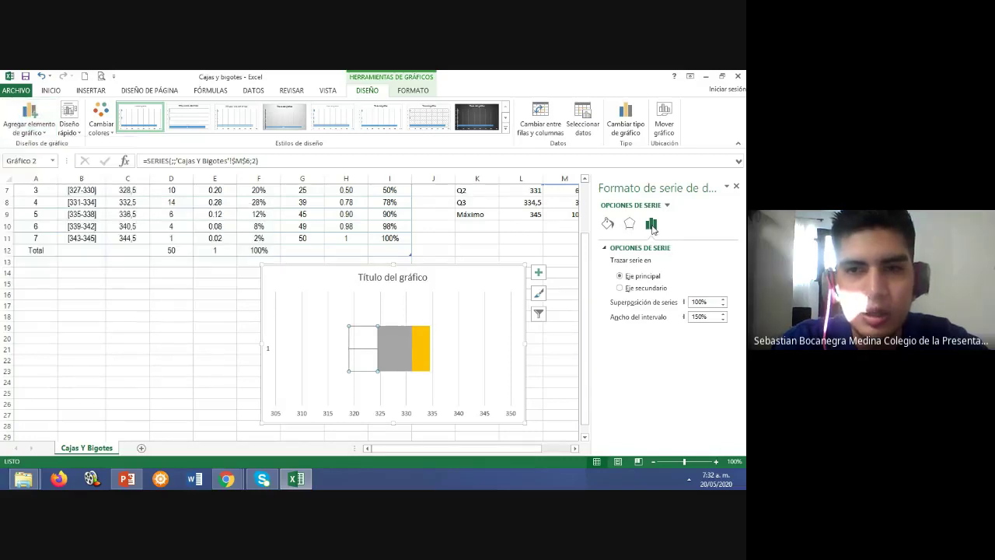
{"action": "left_click", "coordinate": [629, 223]}
{"action": "left_click", "coordinate": [609, 225]}
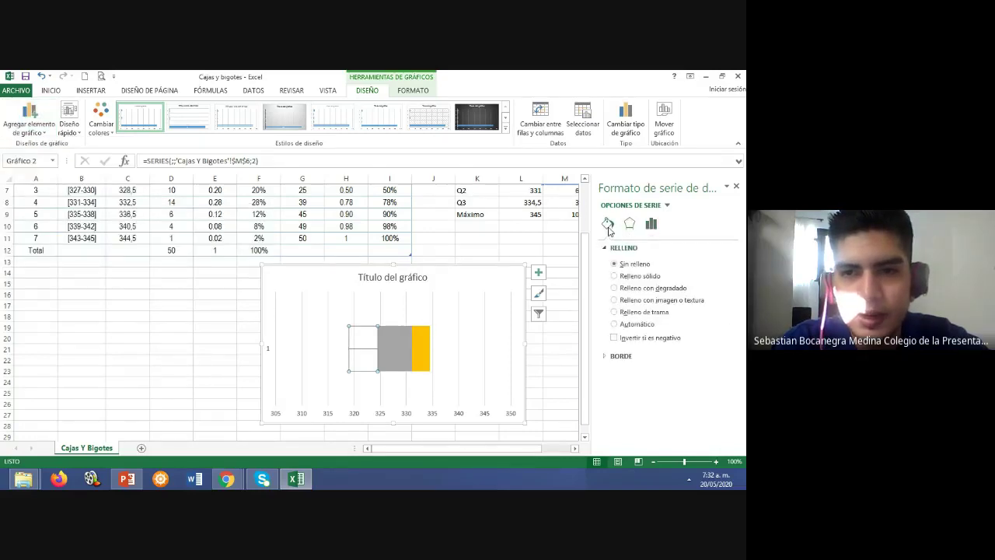
{"action": "left_click", "coordinate": [363, 347]}
{"action": "left_click", "coordinate": [366, 348]}
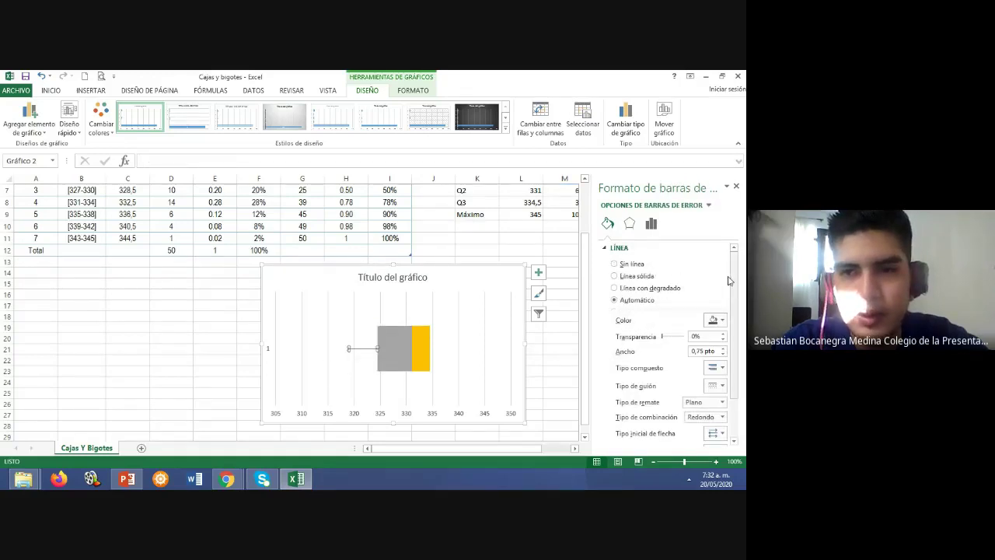
{"action": "left_click", "coordinate": [651, 224]}
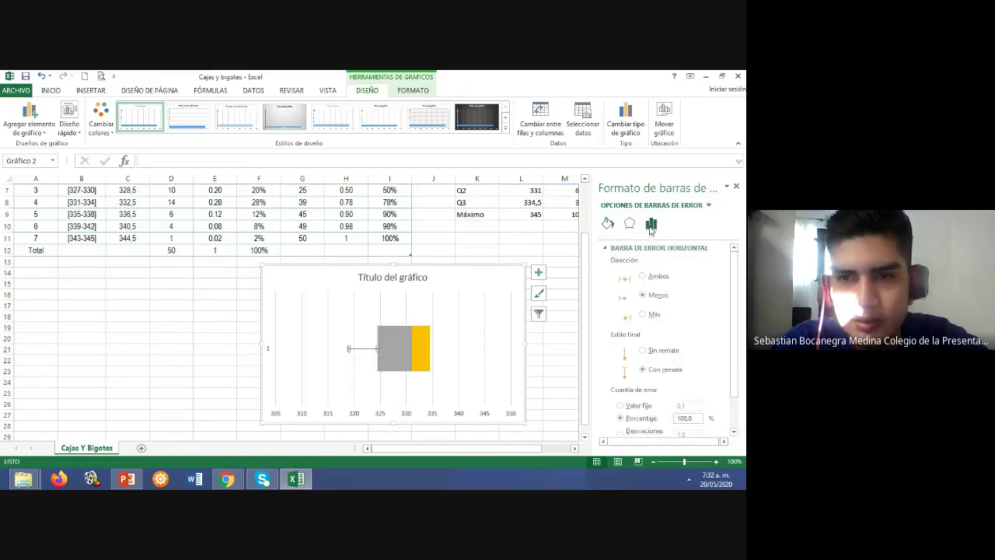
{"action": "left_click", "coordinate": [641, 295]}
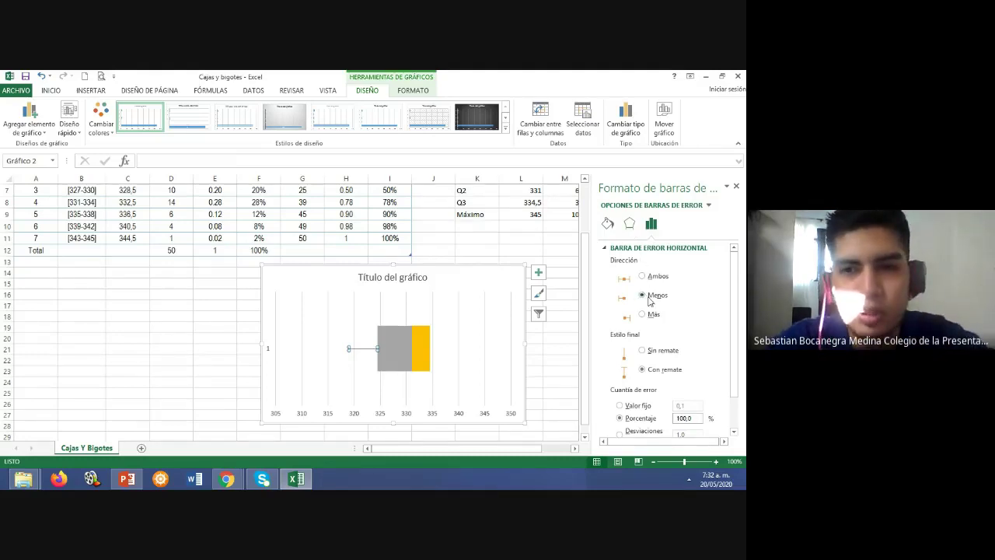
{"action": "left_click_drag", "start_coordinate": [736, 342], "coordinate": [735, 373]}
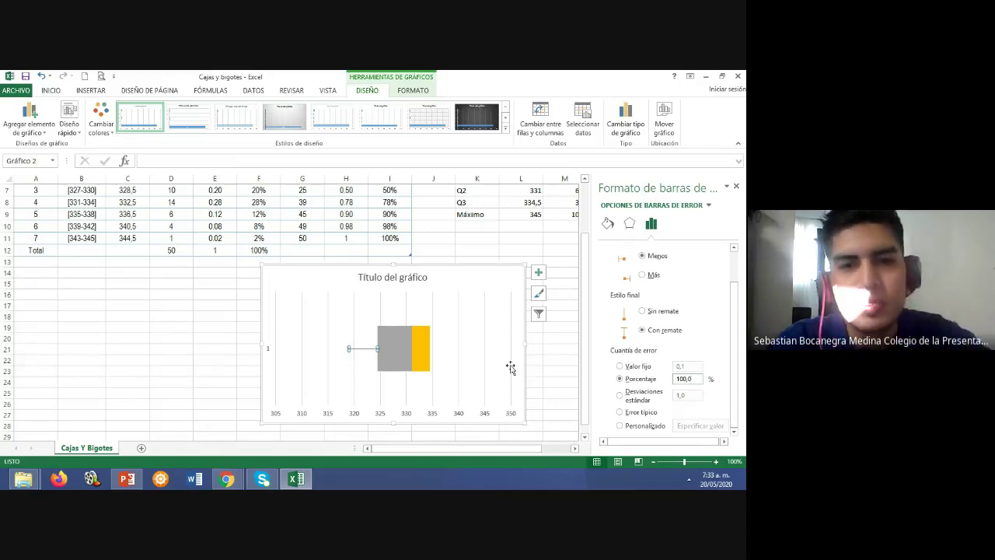
Add horizontal error bars to the yellow fourth series and set their direction to Más.
{"action": "left_click", "coordinate": [426, 350]}
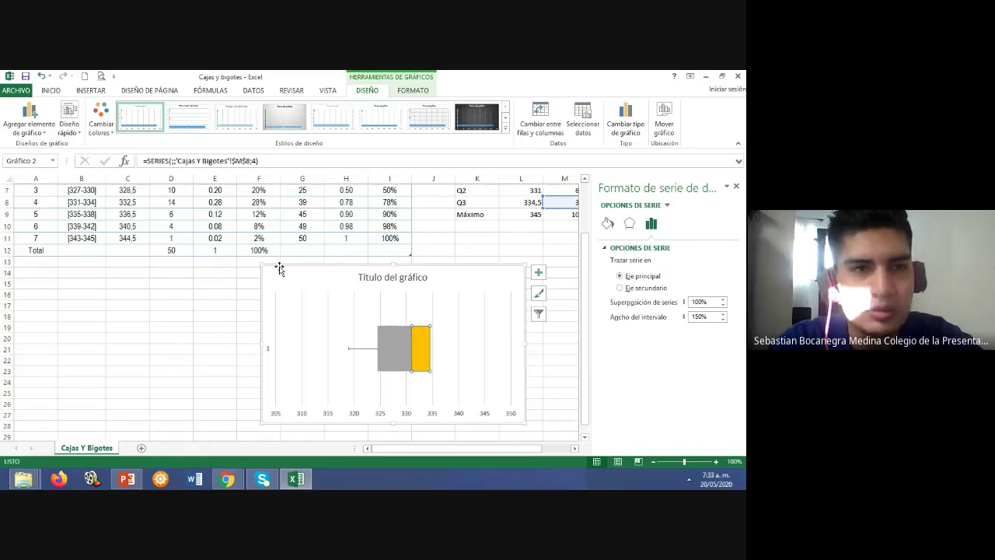
{"action": "left_click", "coordinate": [44, 130]}
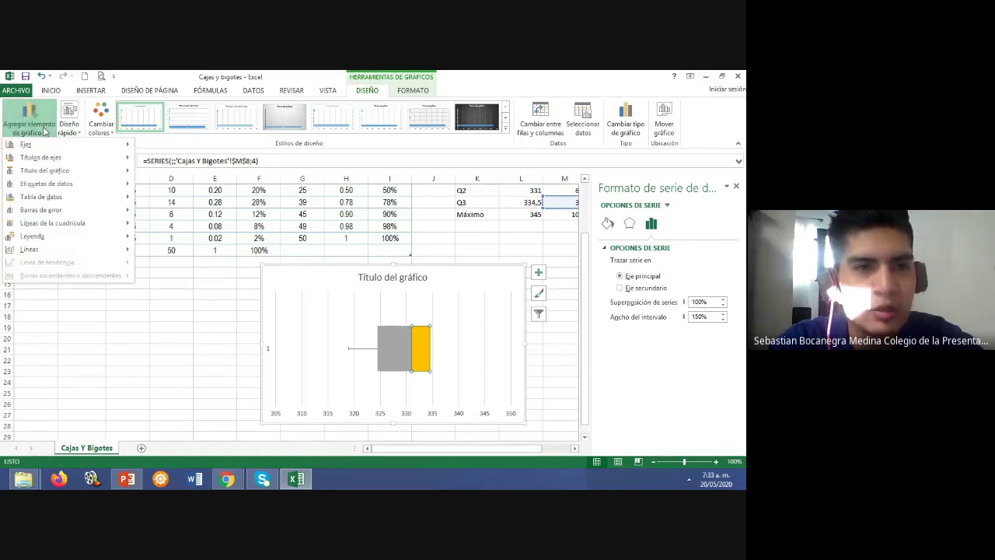
{"action": "mouse_move", "coordinate": [78, 211]}
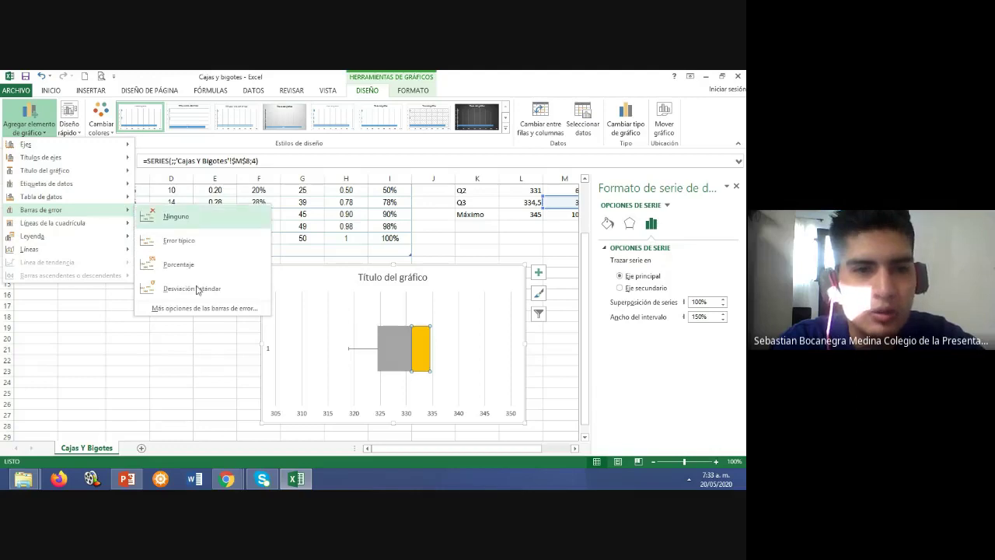
{"action": "left_click", "coordinate": [200, 308]}
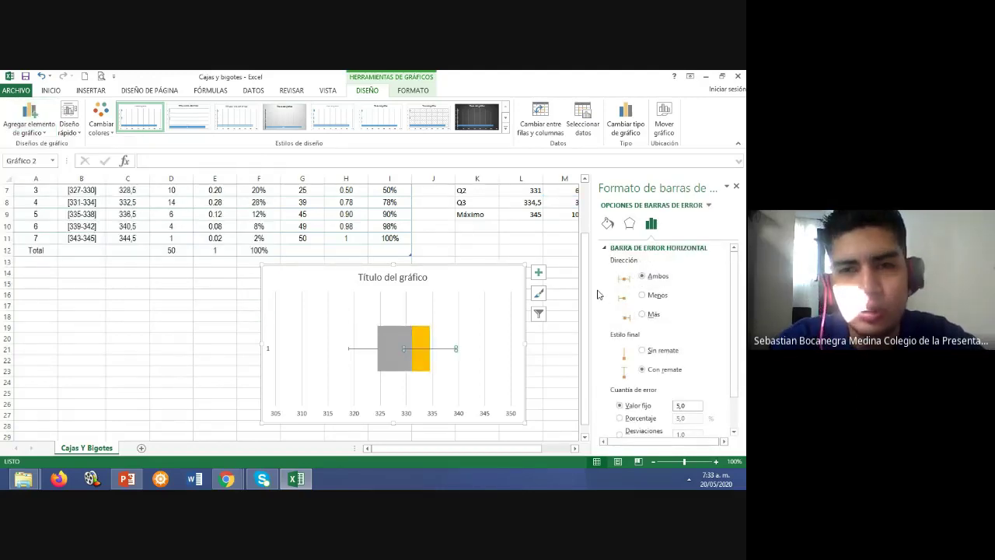
{"action": "left_click", "coordinate": [641, 314]}
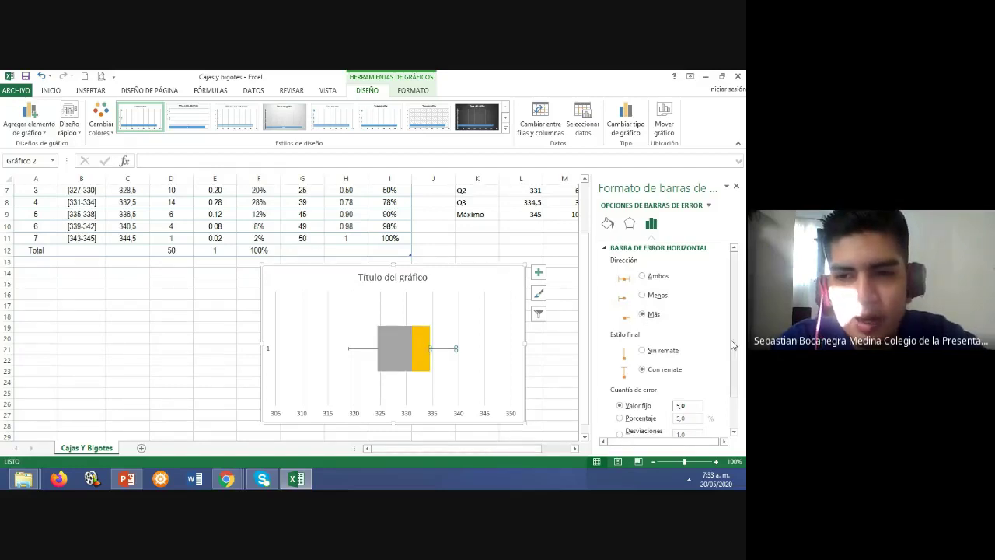
Set the yellow series' error bar to a fixed value of 10,5, matching the Máximo width in M9, and deselect the chart.
{"action": "scroll", "coordinate": [723, 370], "scroll_direction": "down", "scroll_amount": 2}
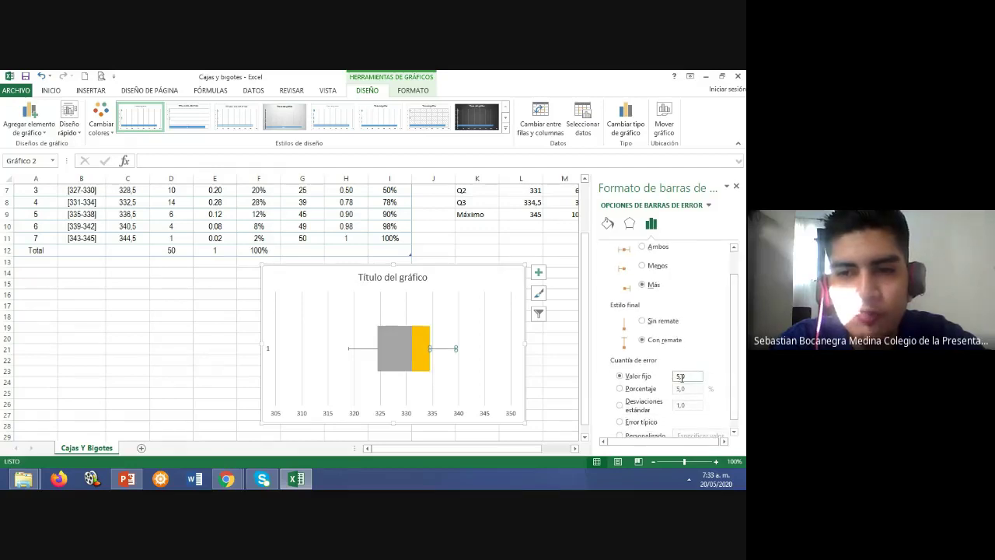
{"action": "left_click_drag", "start_coordinate": [523, 449], "coordinate": [552, 449]}
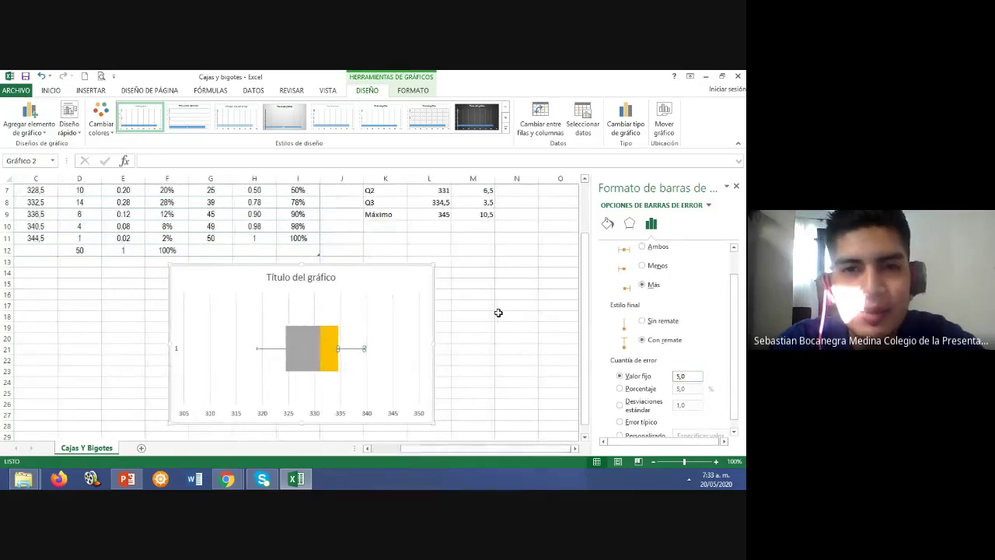
{"action": "left_click", "coordinate": [483, 213]}
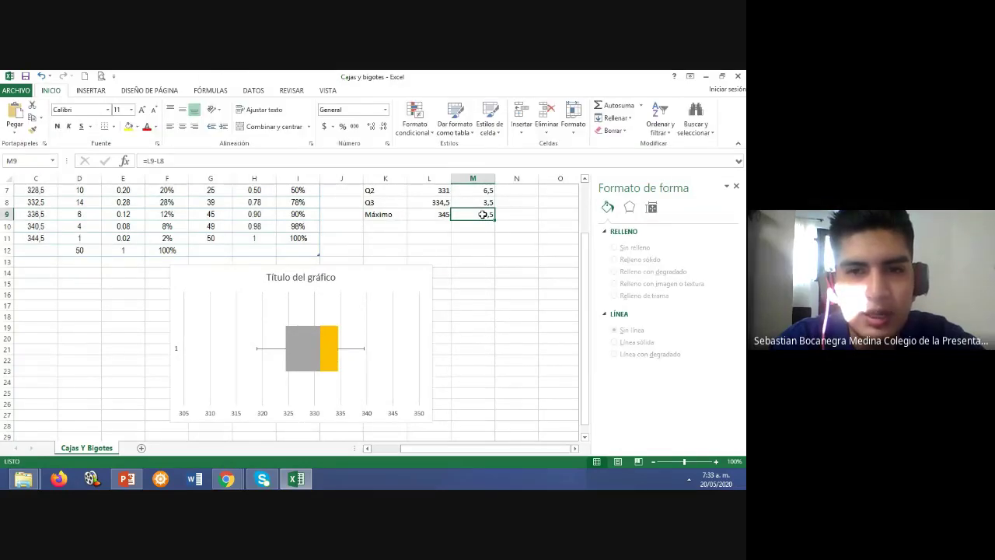
{"action": "left_click", "coordinate": [358, 350]}
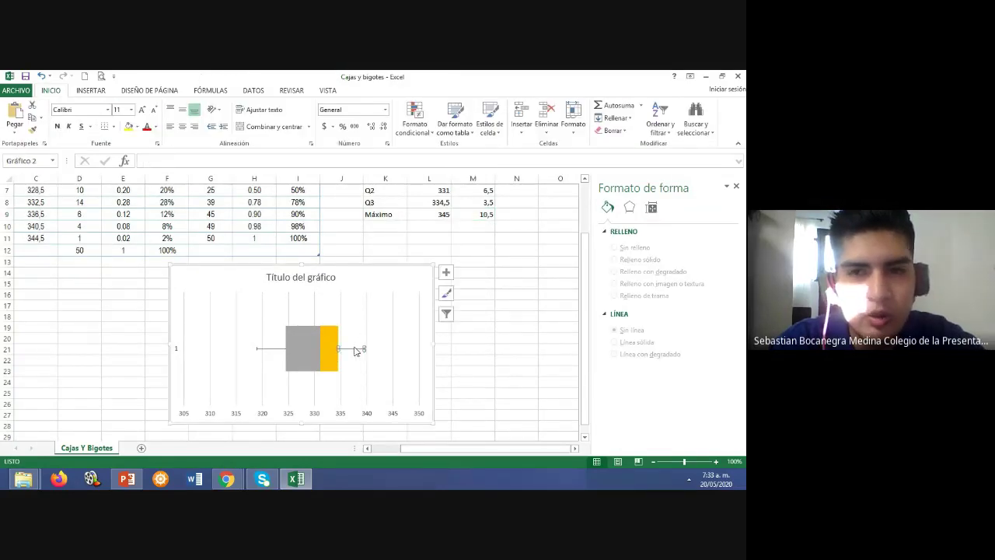
{"action": "double_click", "coordinate": [354, 351]}
{"action": "left_click", "coordinate": [686, 405]}
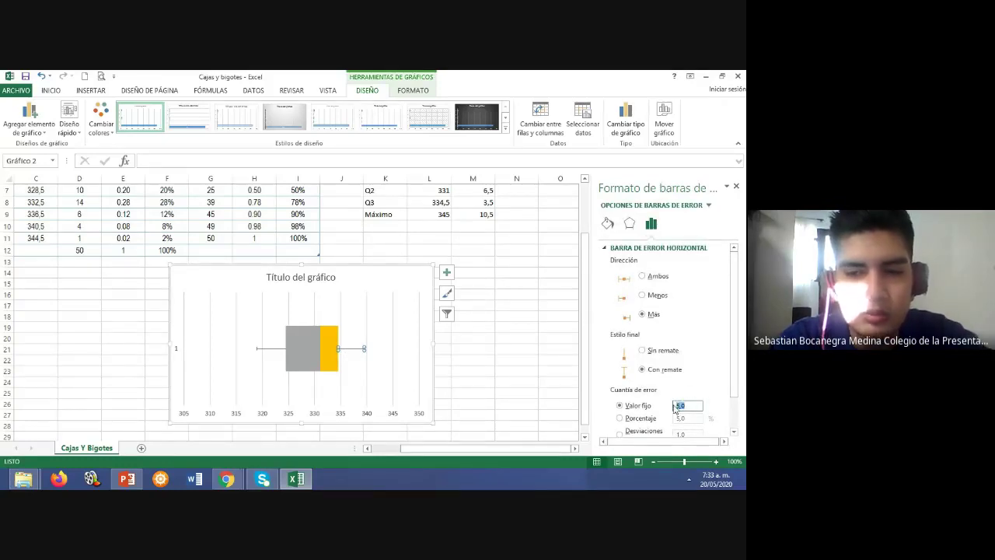
{"action": "type", "text": "10"}
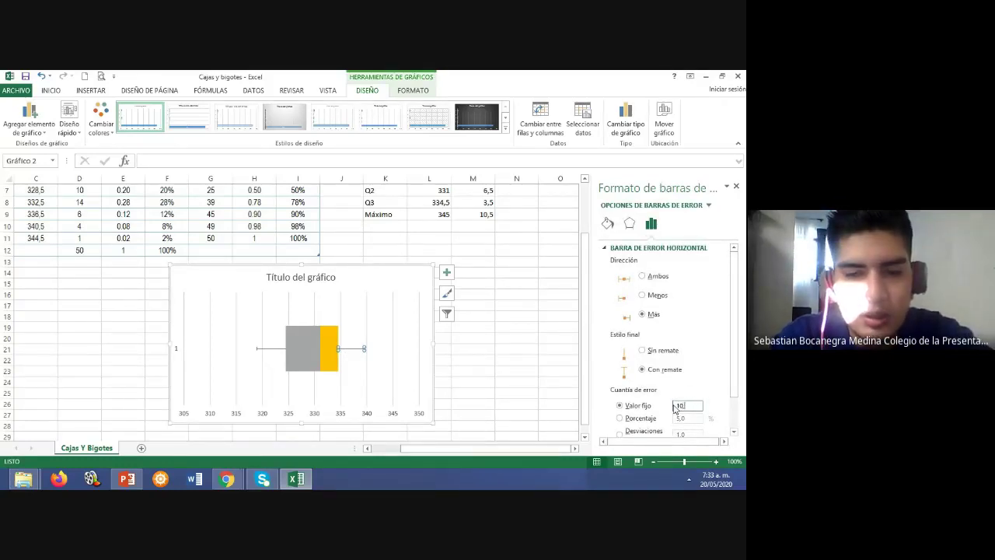
{"action": "type", "text": ",5"}
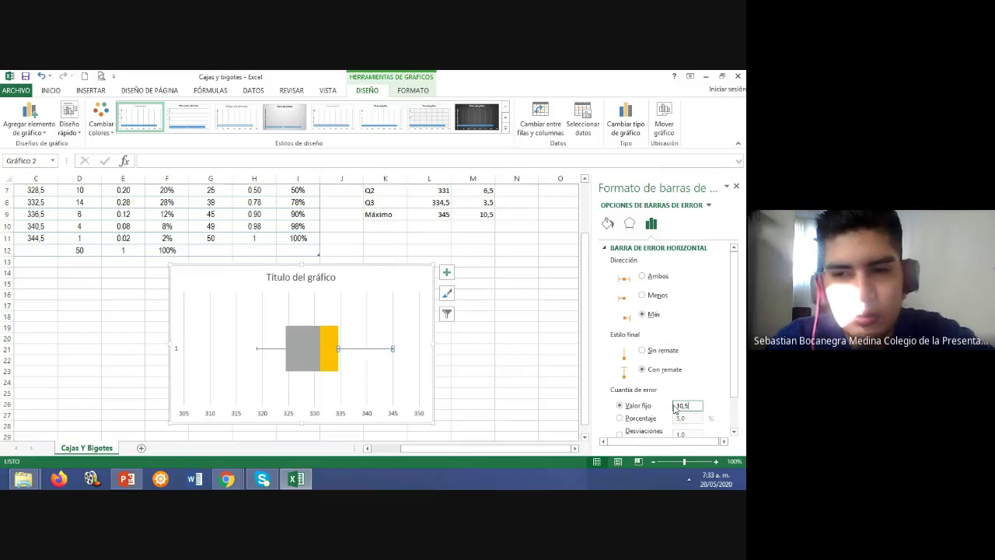
{"action": "left_click", "coordinate": [498, 381]}
{"action": "left_click_drag", "start_coordinate": [469, 451], "coordinate": [449, 453]}
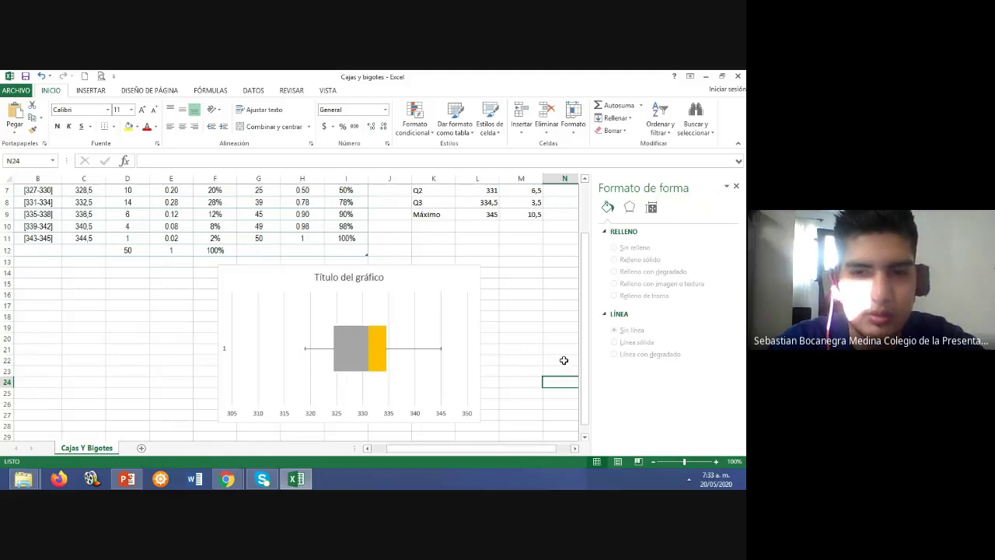
Replace the chart's placeholder title with "Diagrama de Cajas y Bigotes".
{"action": "left_click", "coordinate": [676, 461]}
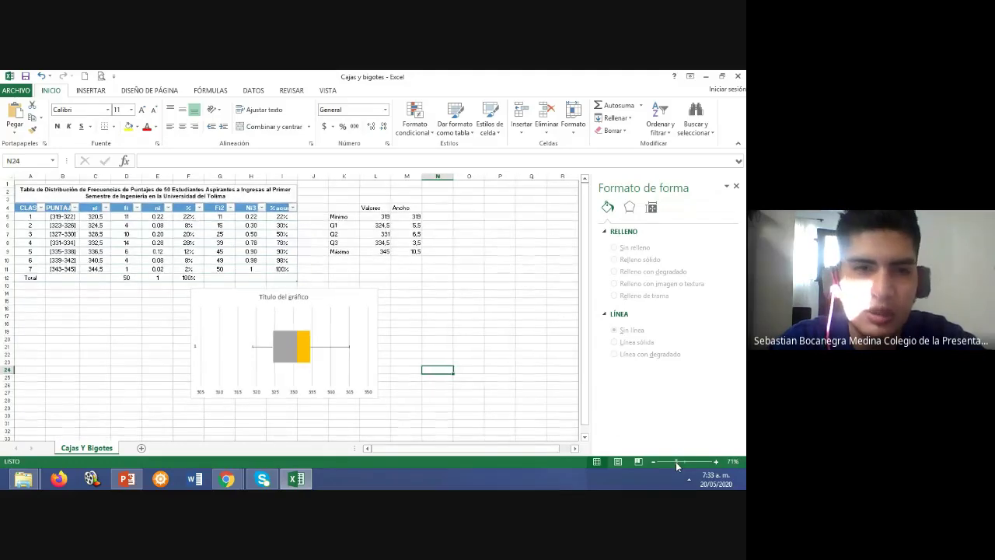
{"action": "left_click", "coordinate": [302, 296]}
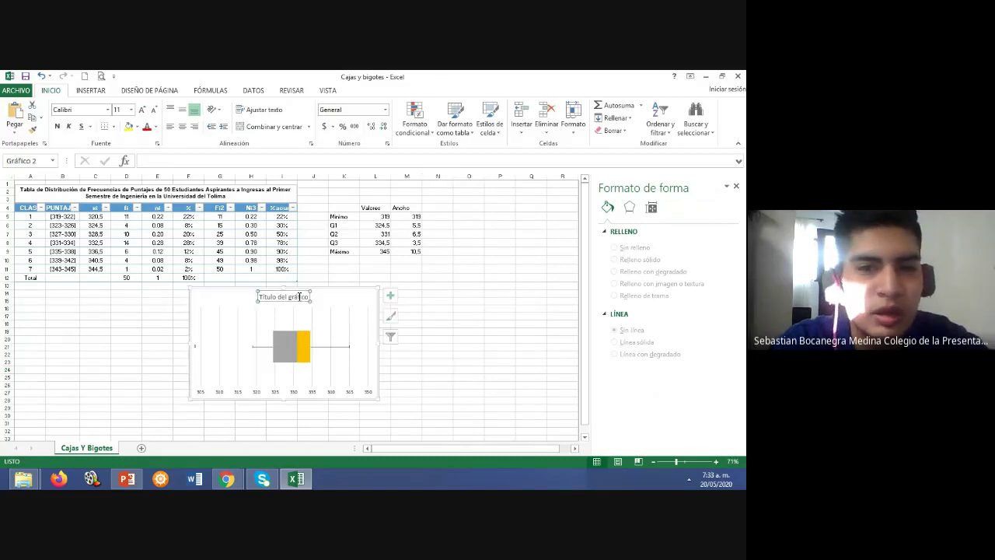
{"action": "left_click", "coordinate": [309, 297]}
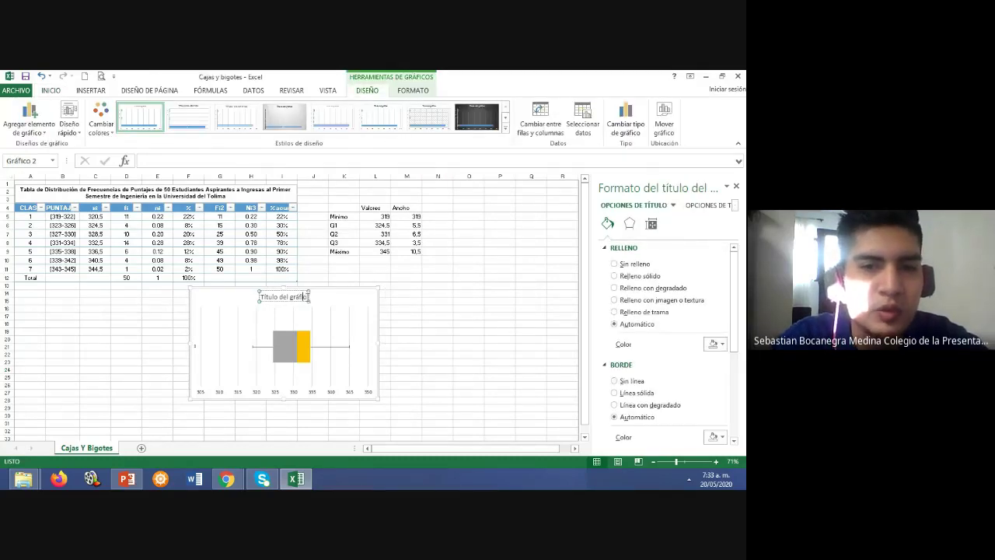
{"action": "key", "text": "BackSpace"}
{"action": "key", "text": "BackSpace"}
{"action": "key", "text": "BackSpace"}
{"action": "key", "text": "BackSpace"}
{"action": "key", "text": "BackSpace"}
{"action": "key", "text": "BackSpace"}
{"action": "key", "text": "BackSpace"}
{"action": "key", "text": "BackSpace"}
{"action": "key", "text": "BackSpace"}
{"action": "key", "text": "BackSpace"}
{"action": "key", "text": "BackSpace"}
{"action": "key", "text": "BackSpace"}
{"action": "key", "text": "BackSpace"}
{"action": "key", "text": "BackSpace"}
{"action": "key", "text": "BackSpace"}
{"action": "key", "text": "BackSpace"}
{"action": "key", "text": "BackSpace"}
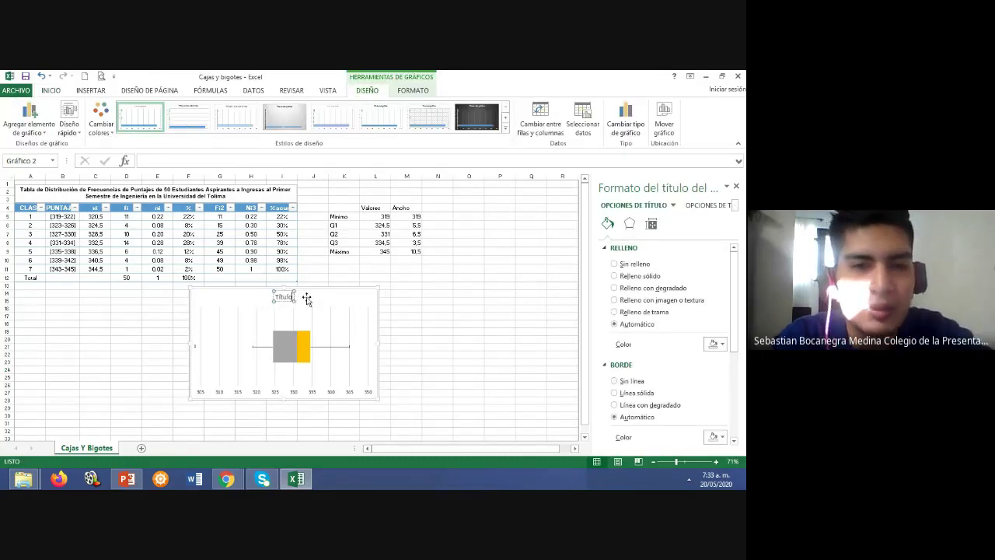
{"action": "key", "text": "BackSpace"}
{"action": "type", "text": "Diag"}
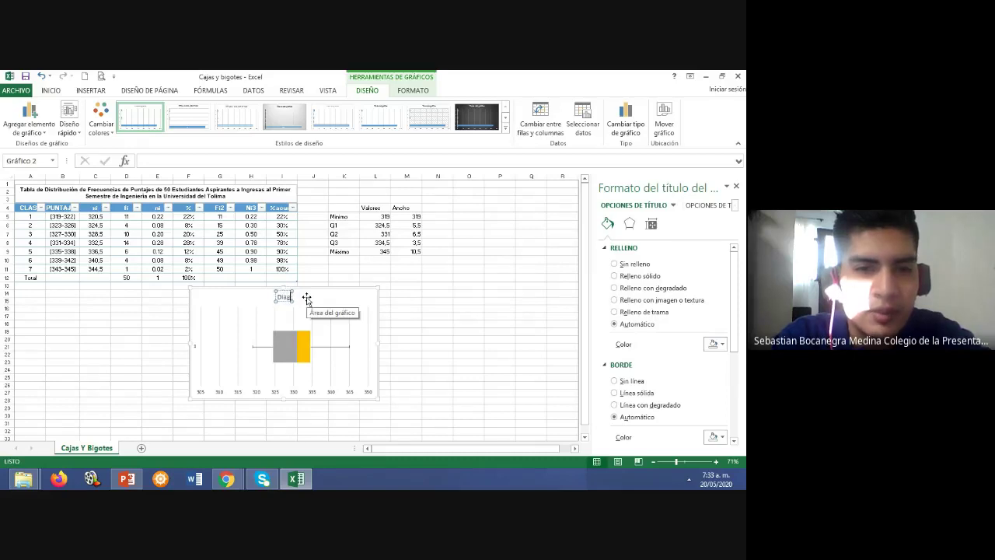
{"action": "type", "text": "rama de Cajas y"}
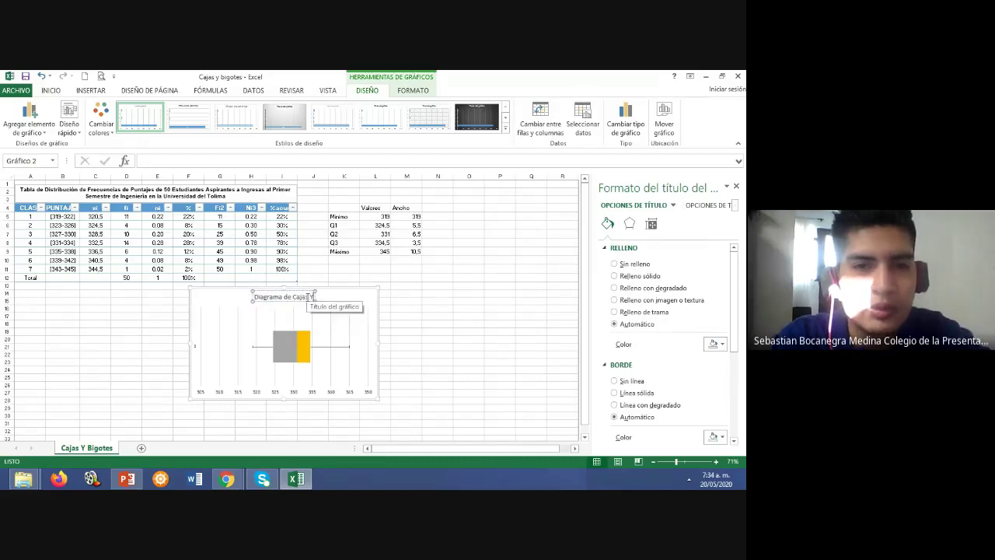
{"action": "type", "text": " Bigotes"}
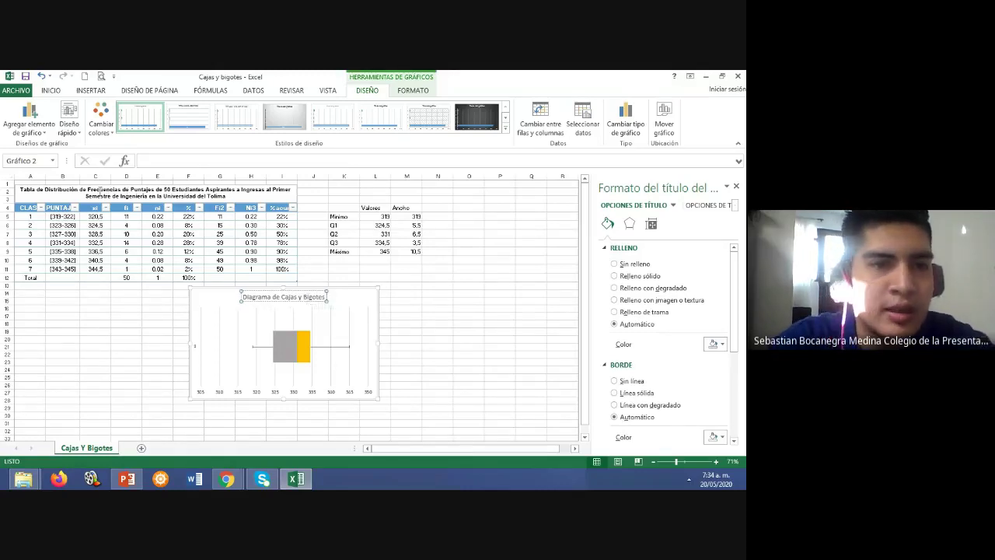
Append "de Puntajes de 50 Estudiantes Aspirantes a Ingresas al Primer Semestre de Ingeniería en la Universidad del Tolima" from the table heading to the chart title.
{"action": "left_click_drag", "start_coordinate": [123, 191], "coordinate": [223, 198]}
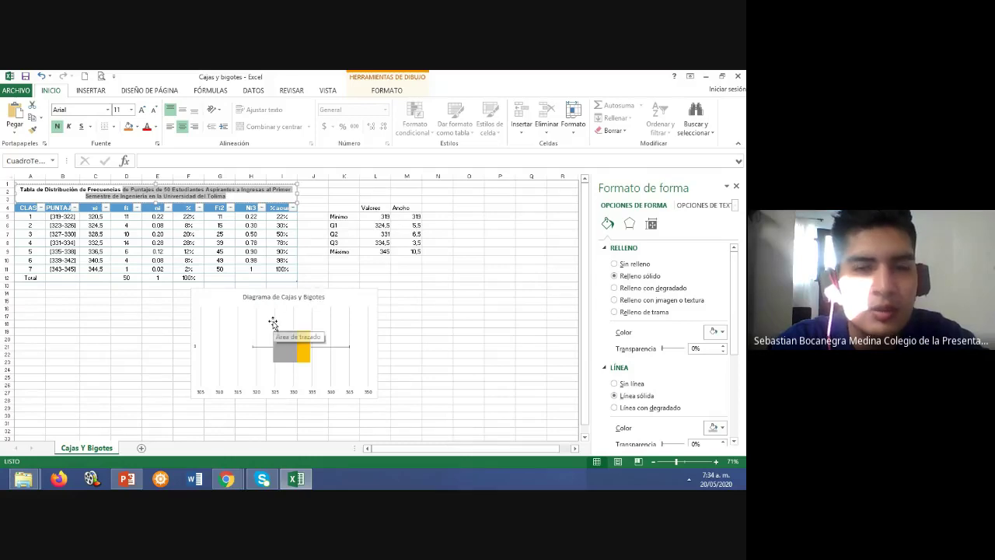
{"action": "left_click", "coordinate": [314, 301]}
{"action": "left_click", "coordinate": [314, 295]}
{"action": "left_click", "coordinate": [325, 296]}
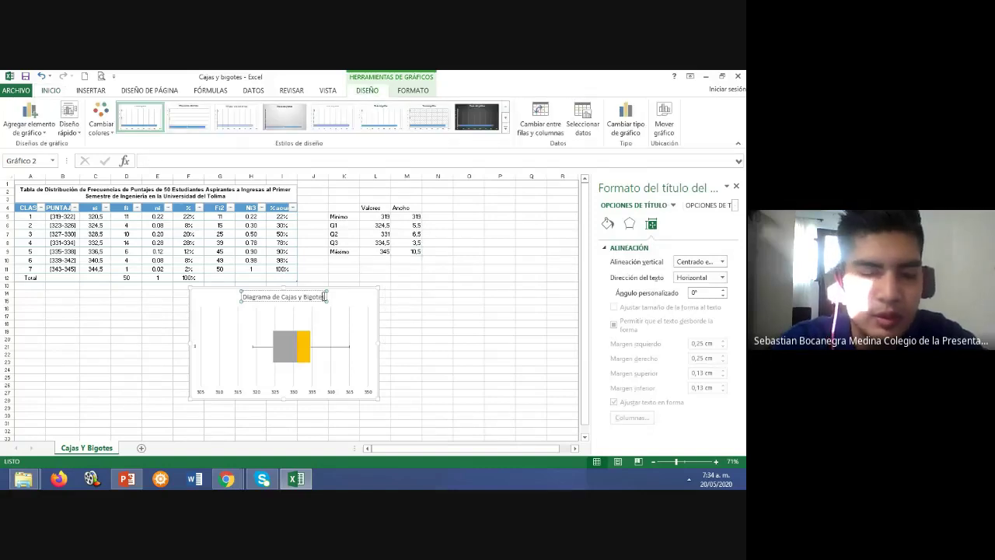
{"action": "type", "text": "de Puntajes de 50 Estudiantes Aspirantes a Ingresas al Primer Semestre de Ingeniería en la Universidad del Tolima"}
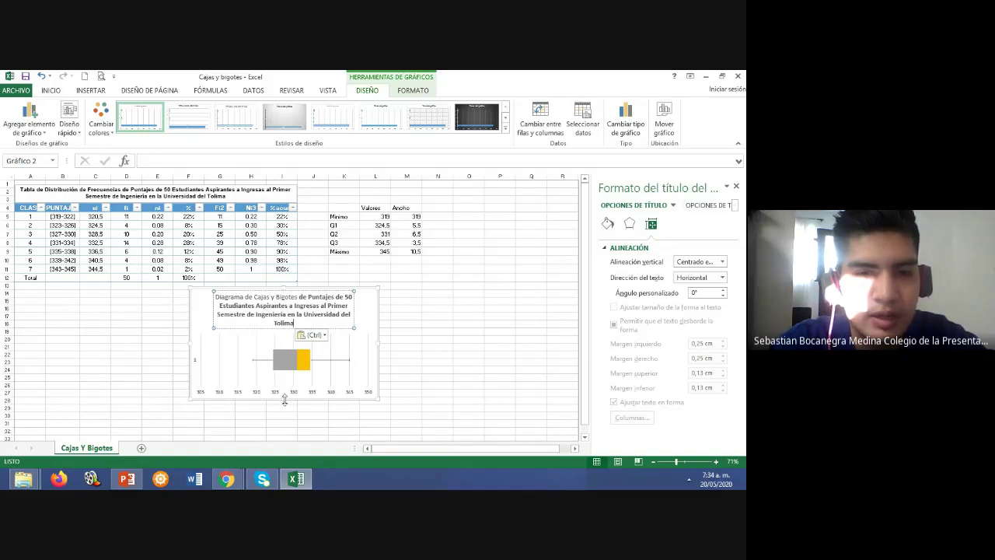
Enlarge the chart in height and width so it extends down to about row 34 and across to about column P.
{"action": "scroll", "coordinate": [284, 424], "scroll_direction": "down", "scroll_amount": 1}
{"action": "left_click_drag", "start_coordinate": [284, 448], "coordinate": [284, 440]}
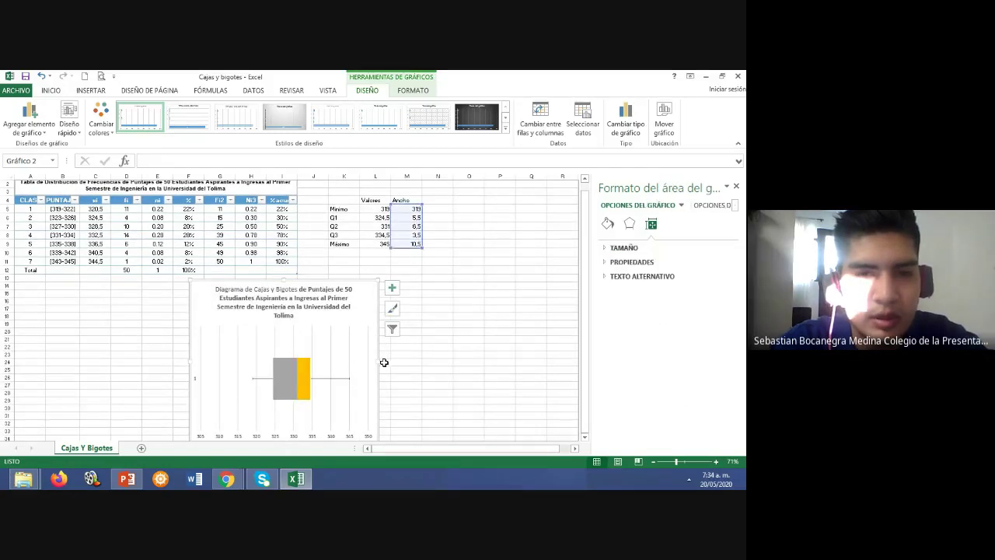
{"action": "left_click_drag", "start_coordinate": [379, 361], "coordinate": [493, 365]}
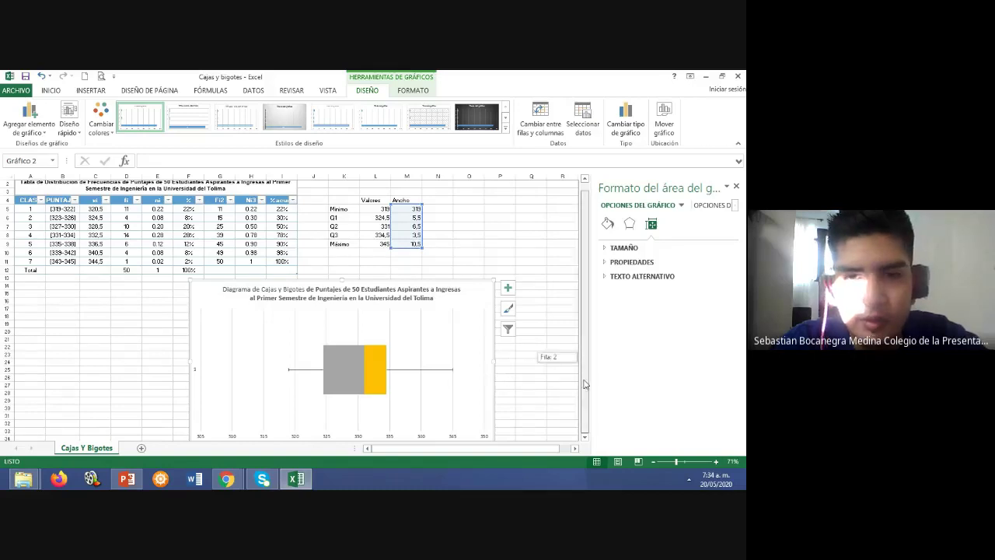
{"action": "left_click_drag", "start_coordinate": [490, 448], "coordinate": [508, 451]}
Make the entire chart title bold and deselect the chart.
{"action": "left_click_drag", "start_coordinate": [586, 369], "coordinate": [585, 402]}
{"action": "left_click", "coordinate": [684, 462]}
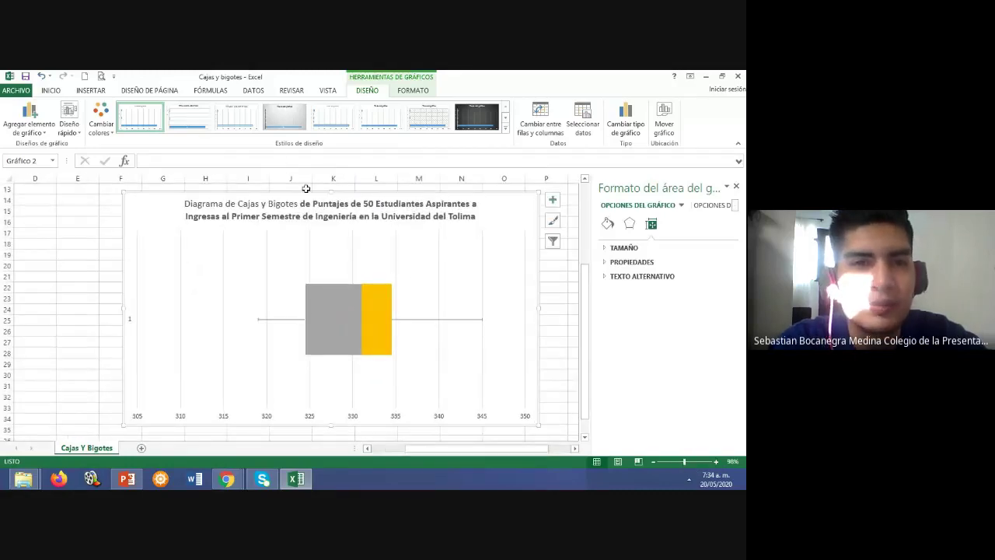
{"action": "left_click", "coordinate": [275, 208]}
{"action": "triple_click", "coordinate": [277, 208]}
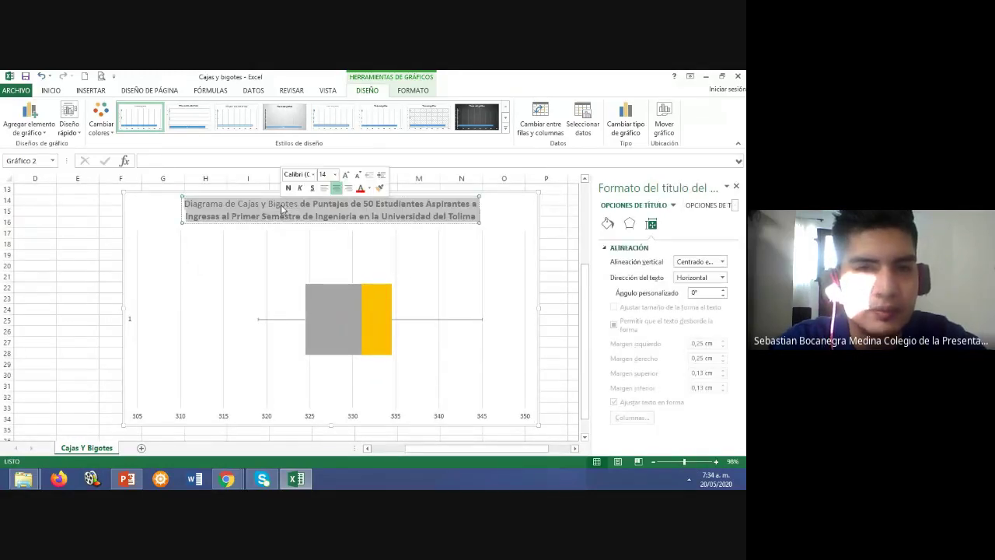
{"action": "left_click", "coordinate": [290, 190]}
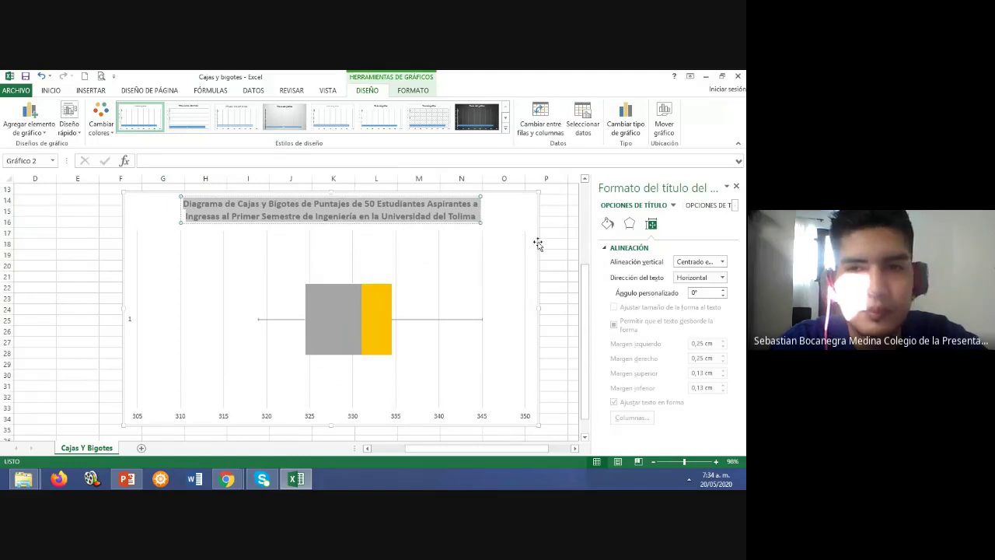
{"action": "left_click", "coordinate": [560, 257]}
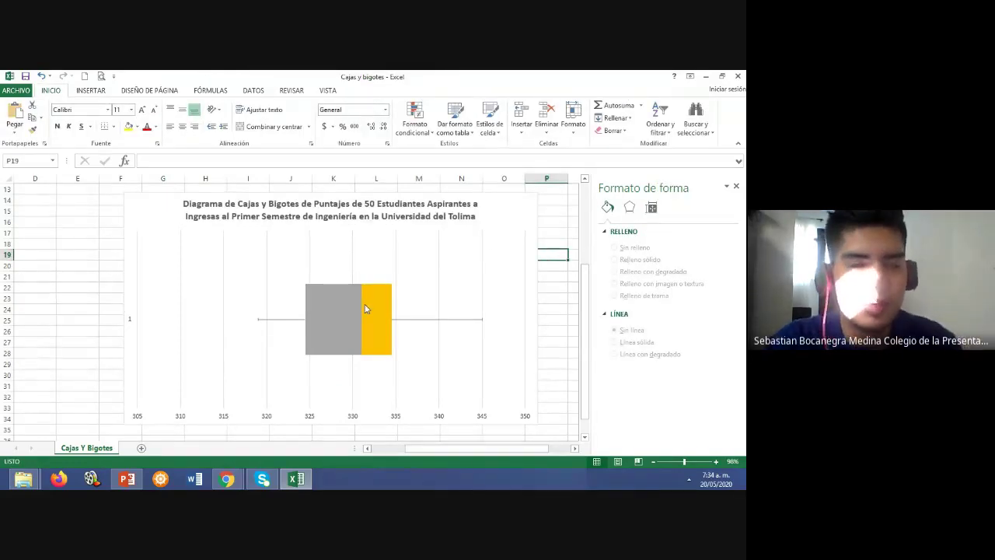
Examine the box plot's two quartile boxes, the median boundary between them and both whiskers against the axis and the source values.
{"action": "mouse_move", "coordinate": [366, 309]}
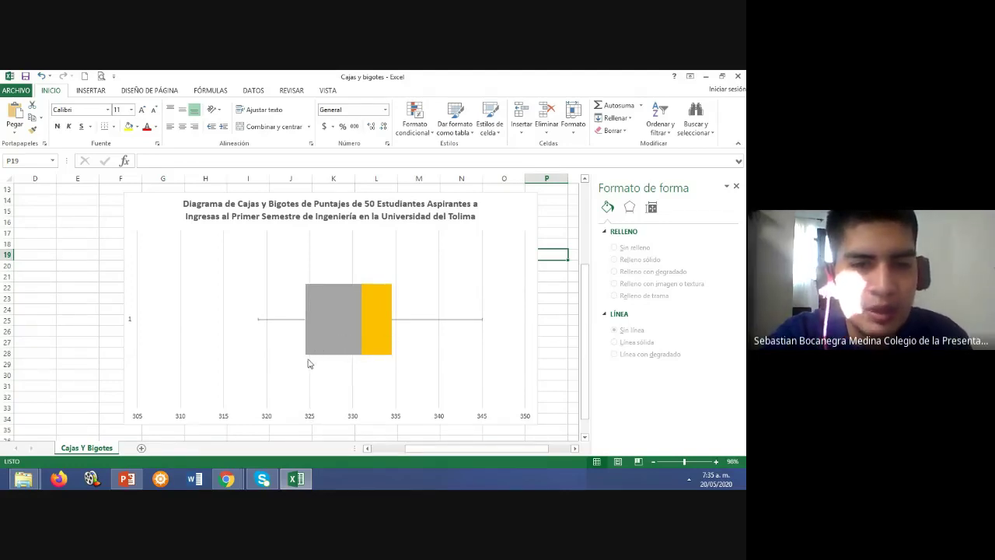
{"action": "mouse_move", "coordinate": [362, 356]}
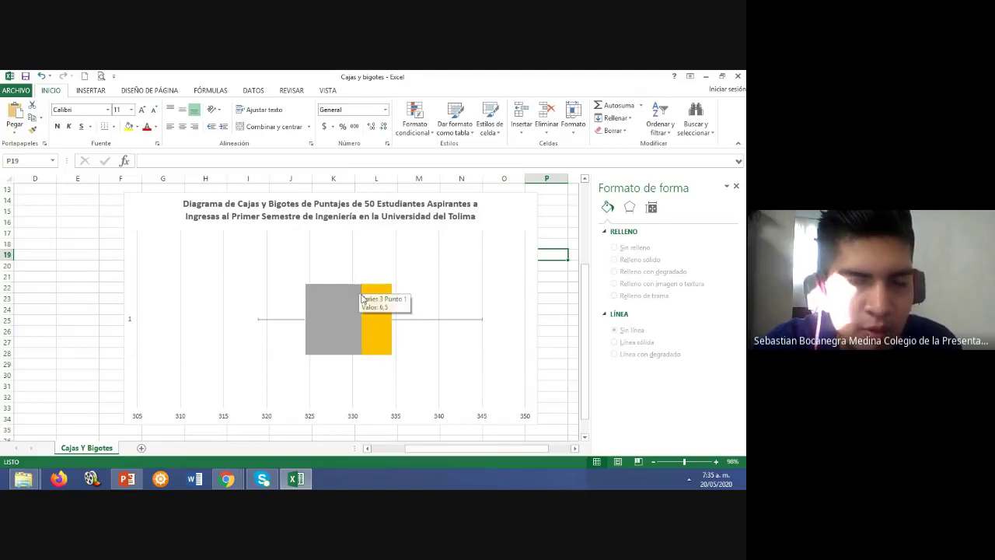
{"action": "mouse_move", "coordinate": [365, 333]}
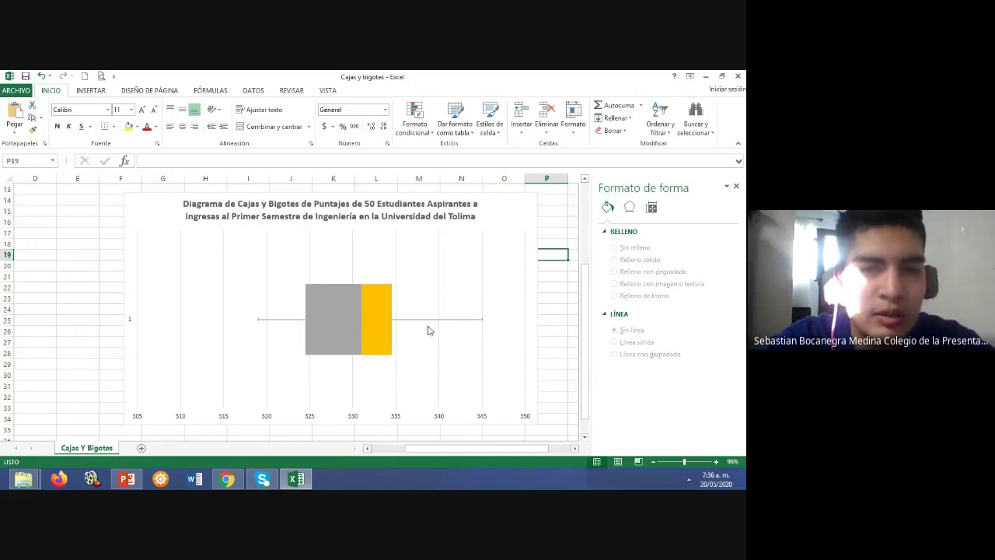
{"action": "left_click", "coordinate": [678, 462]}
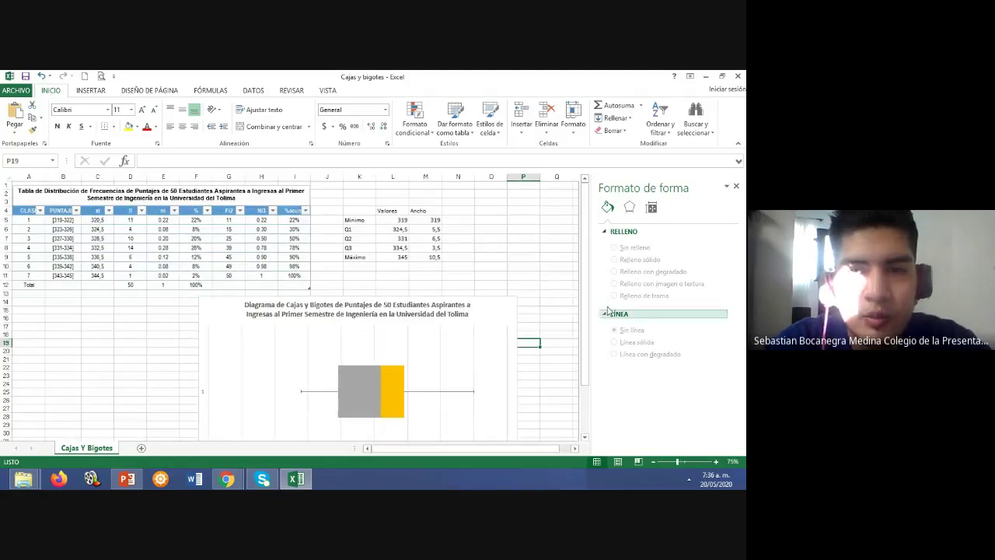
{"action": "left_click_drag", "start_coordinate": [588, 296], "coordinate": [585, 346]}
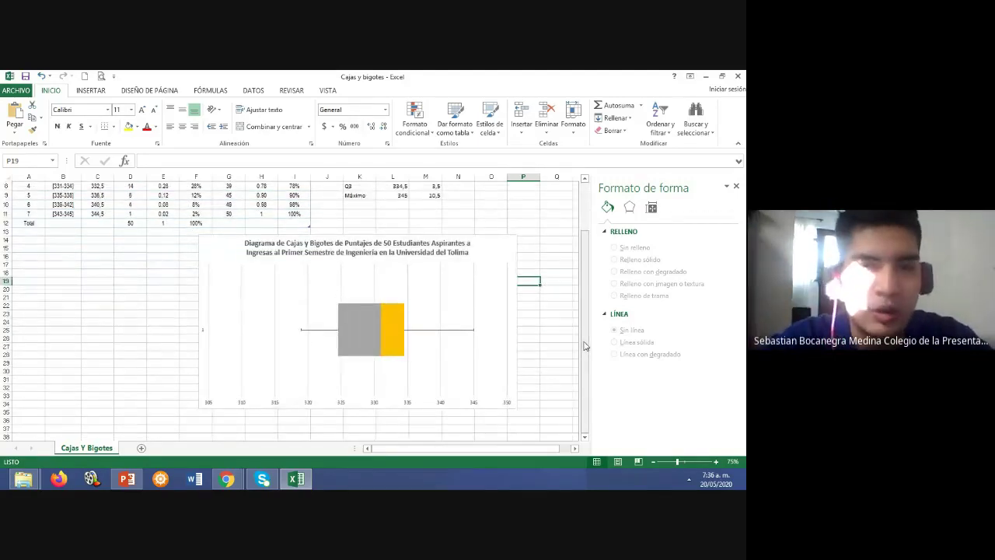
{"action": "left_click", "coordinate": [535, 307]}
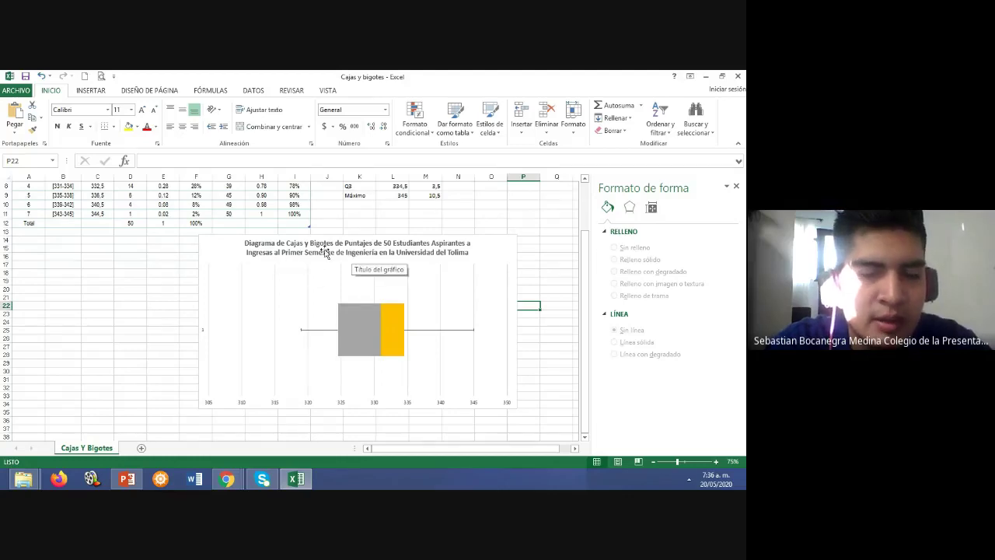
{"action": "left_click", "coordinate": [356, 336]}
{"action": "left_click", "coordinate": [380, 334]}
{"action": "left_click", "coordinate": [321, 335]}
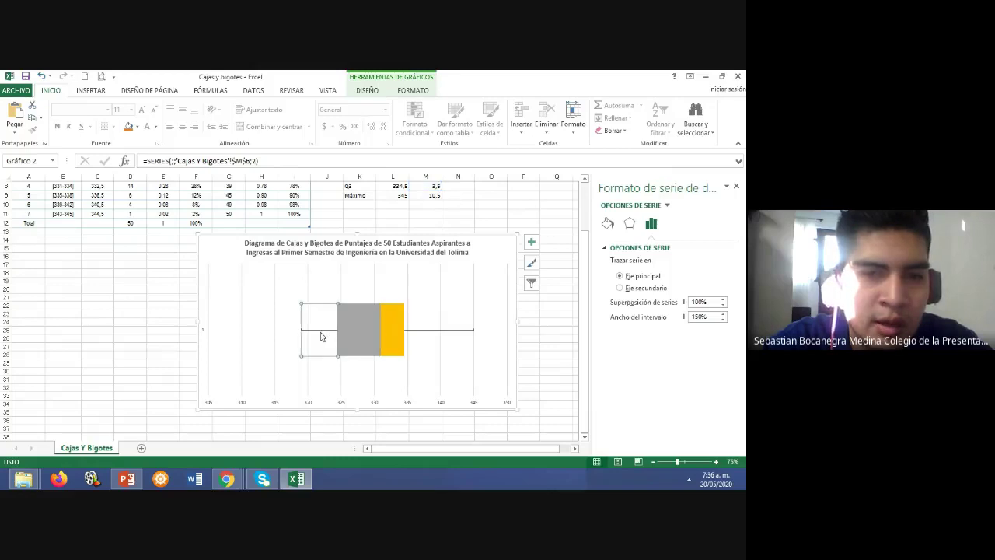
{"action": "left_click", "coordinate": [455, 333]}
{"action": "left_click", "coordinate": [172, 289]}
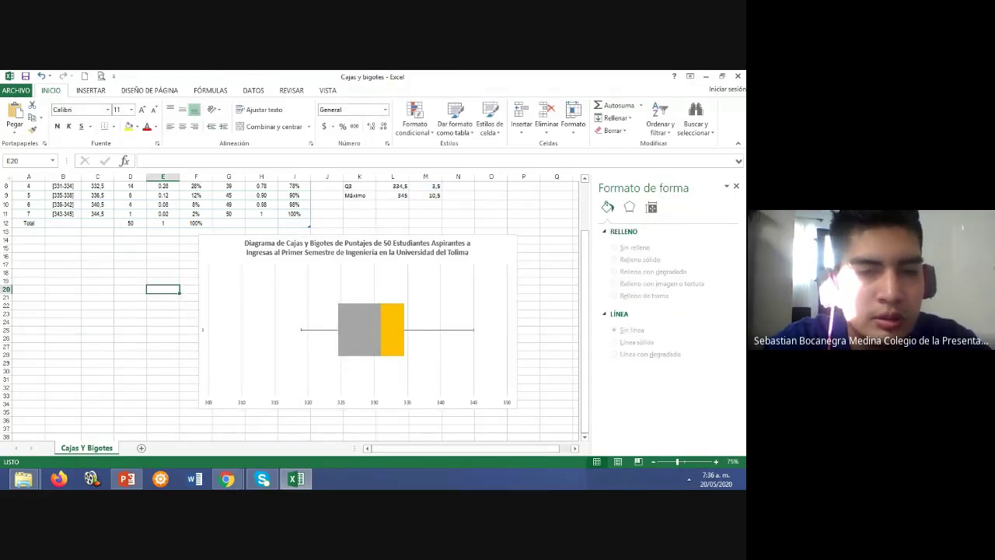
Switch to the Google Meet call in Chrome and open its additional options to reach the recording control.
{"action": "mouse_move", "coordinate": [226, 479]}
{"action": "left_click", "coordinate": [228, 426]}
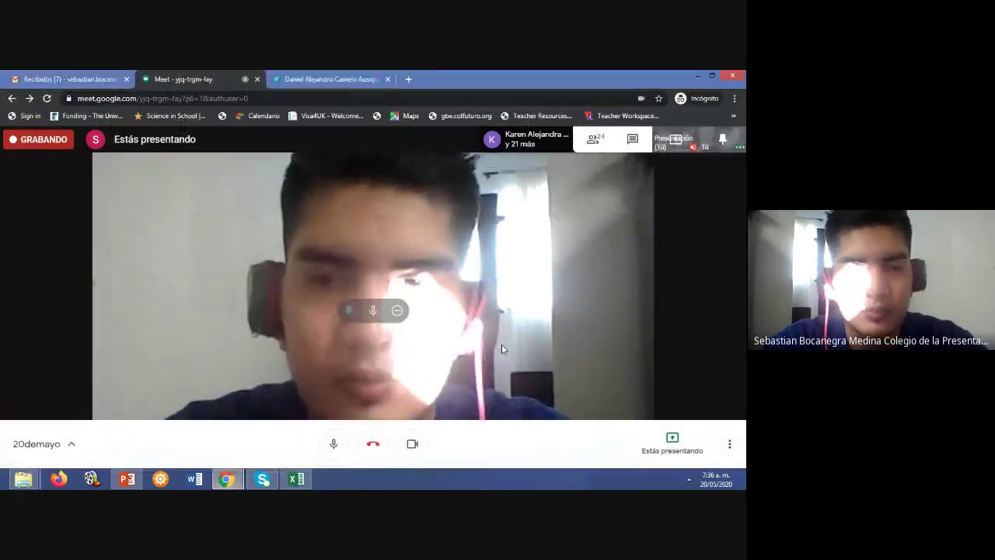
{"action": "left_click", "coordinate": [731, 446]}
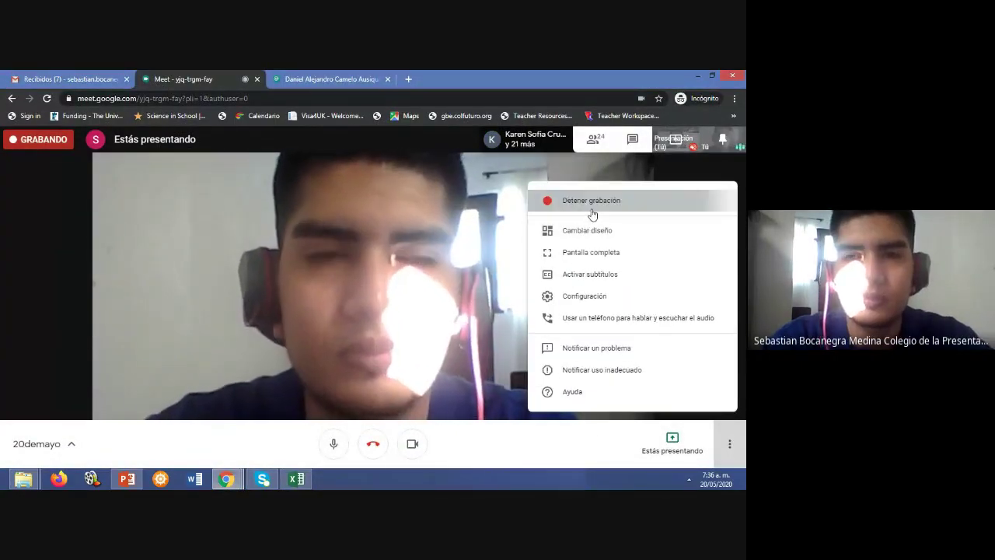